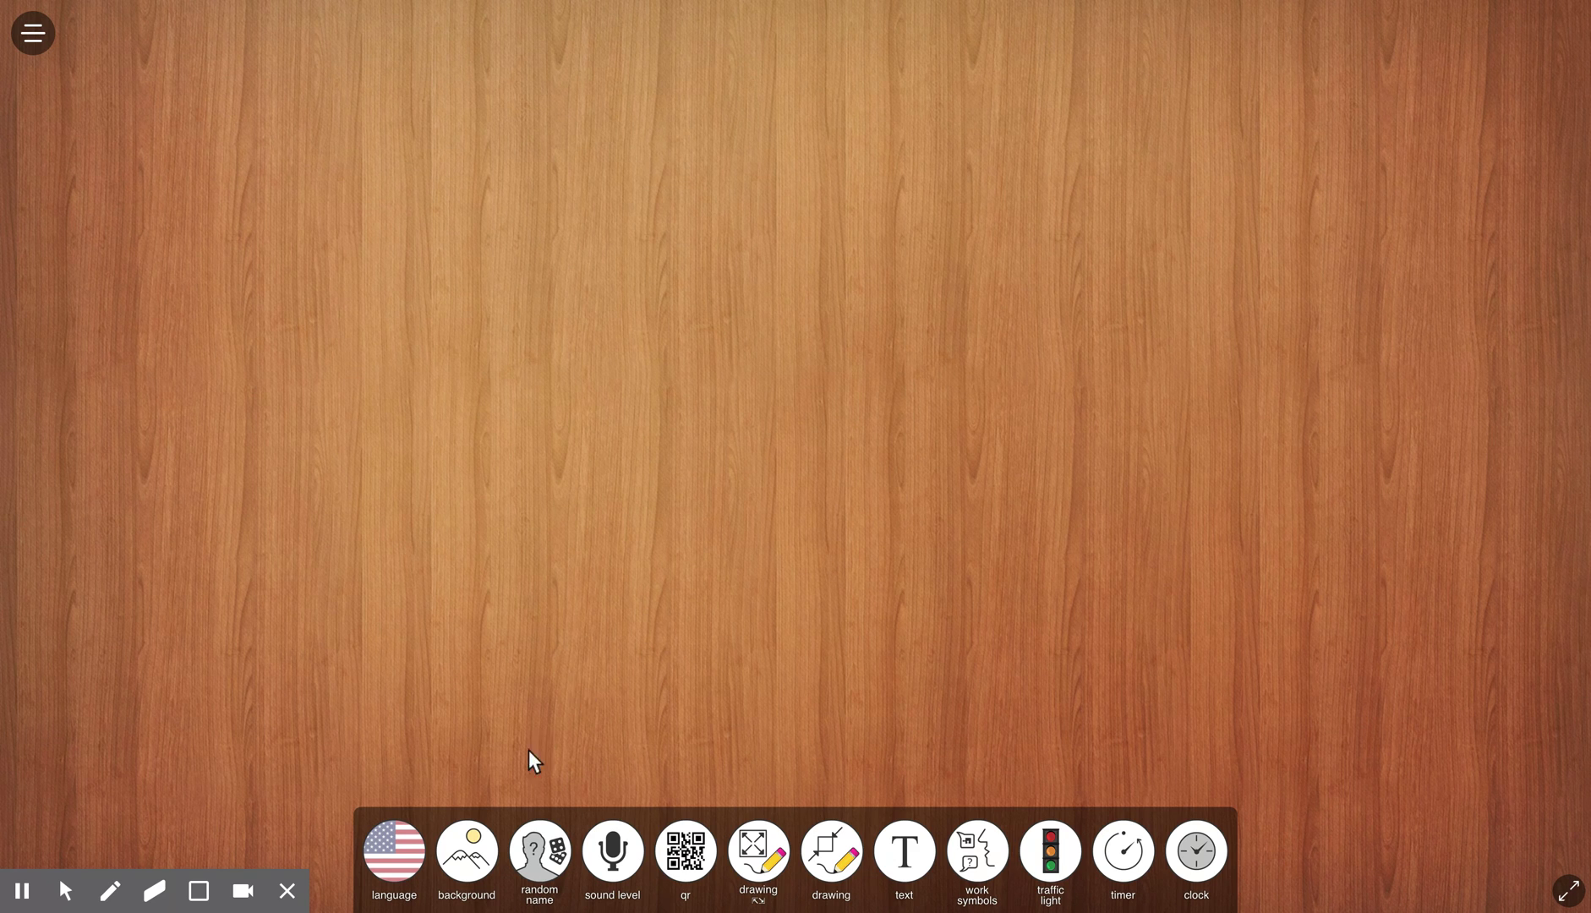
Make the underwater sea-turtle image the board background and add a random name picker.
{"action": "left_click", "coordinate": [470, 852]}
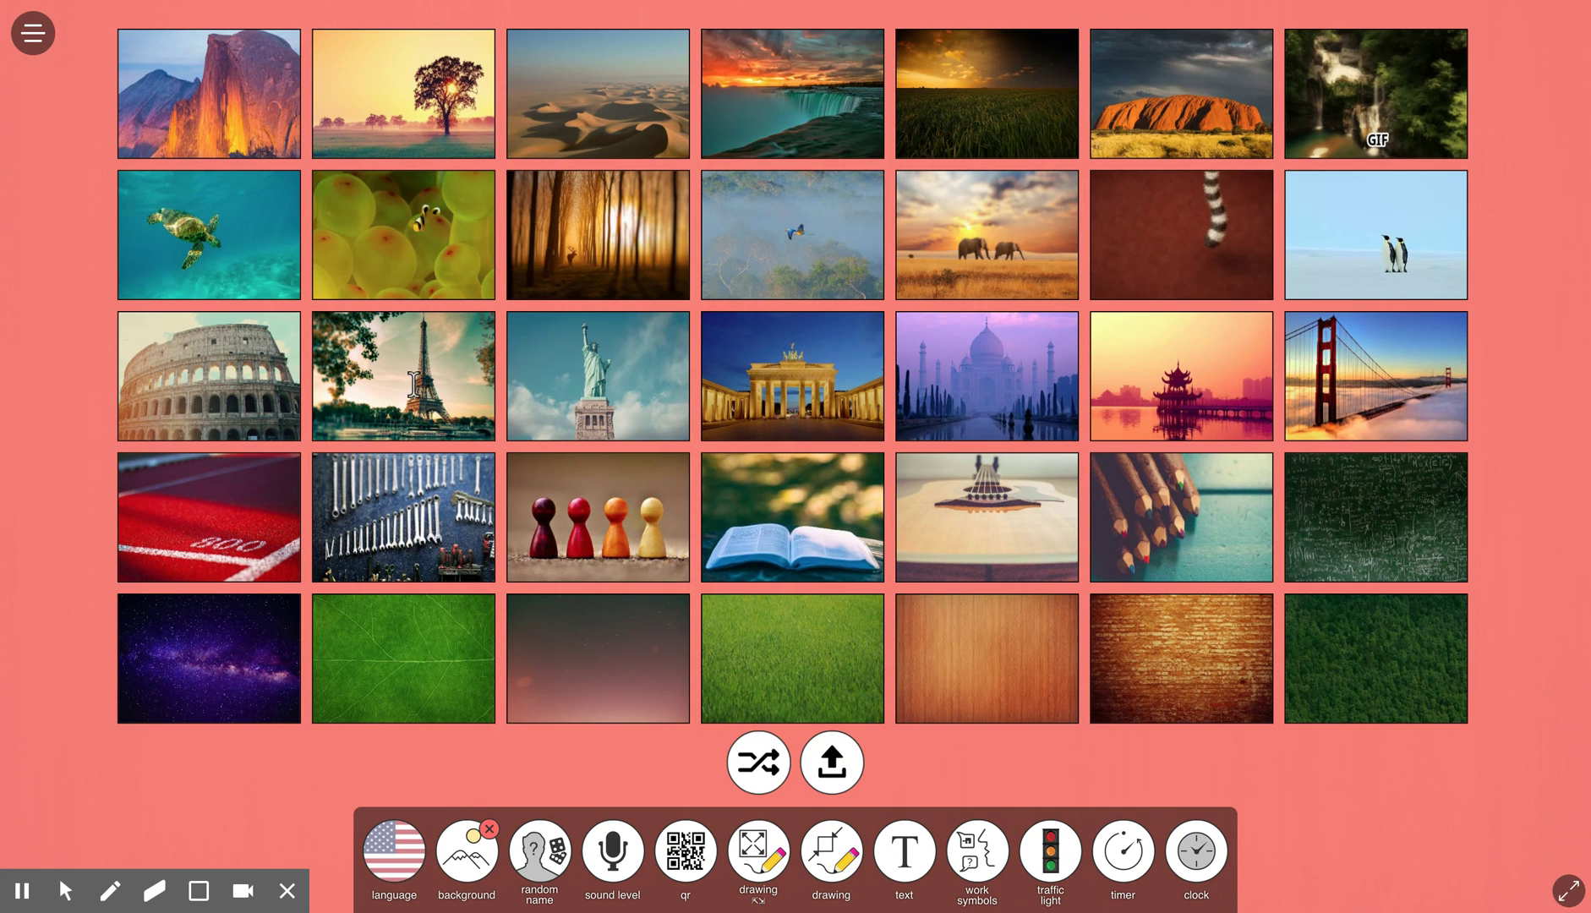
{"action": "left_click", "coordinate": [179, 218]}
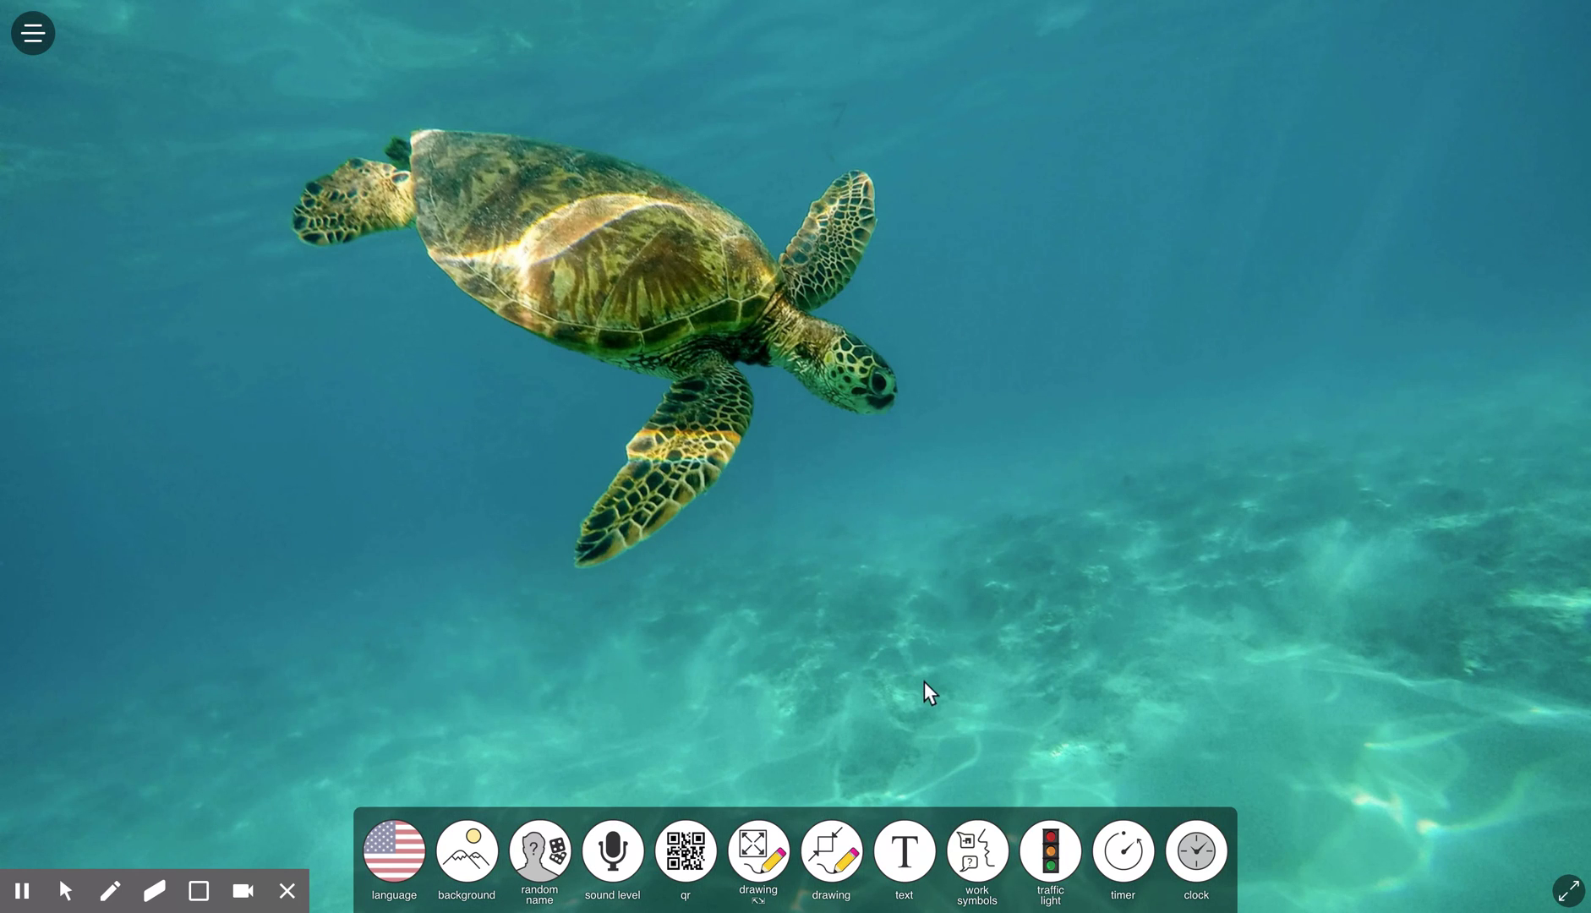
{"action": "left_click", "coordinate": [539, 853]}
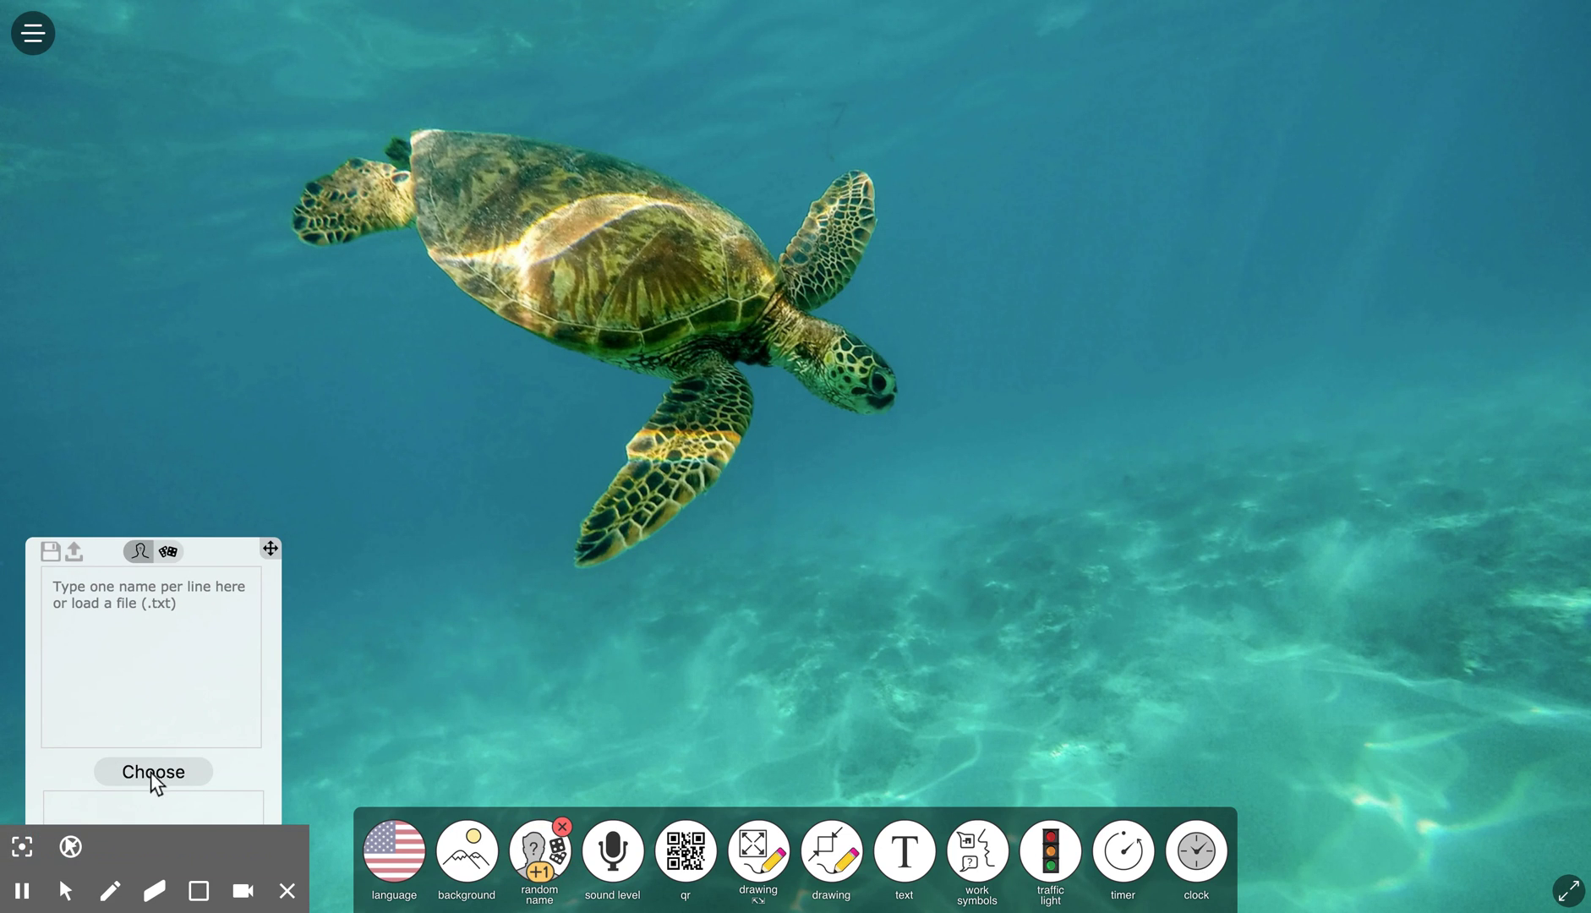
Close the empty random name picker so only the sea-turtle background remains.
{"action": "left_click", "coordinate": [402, 697]}
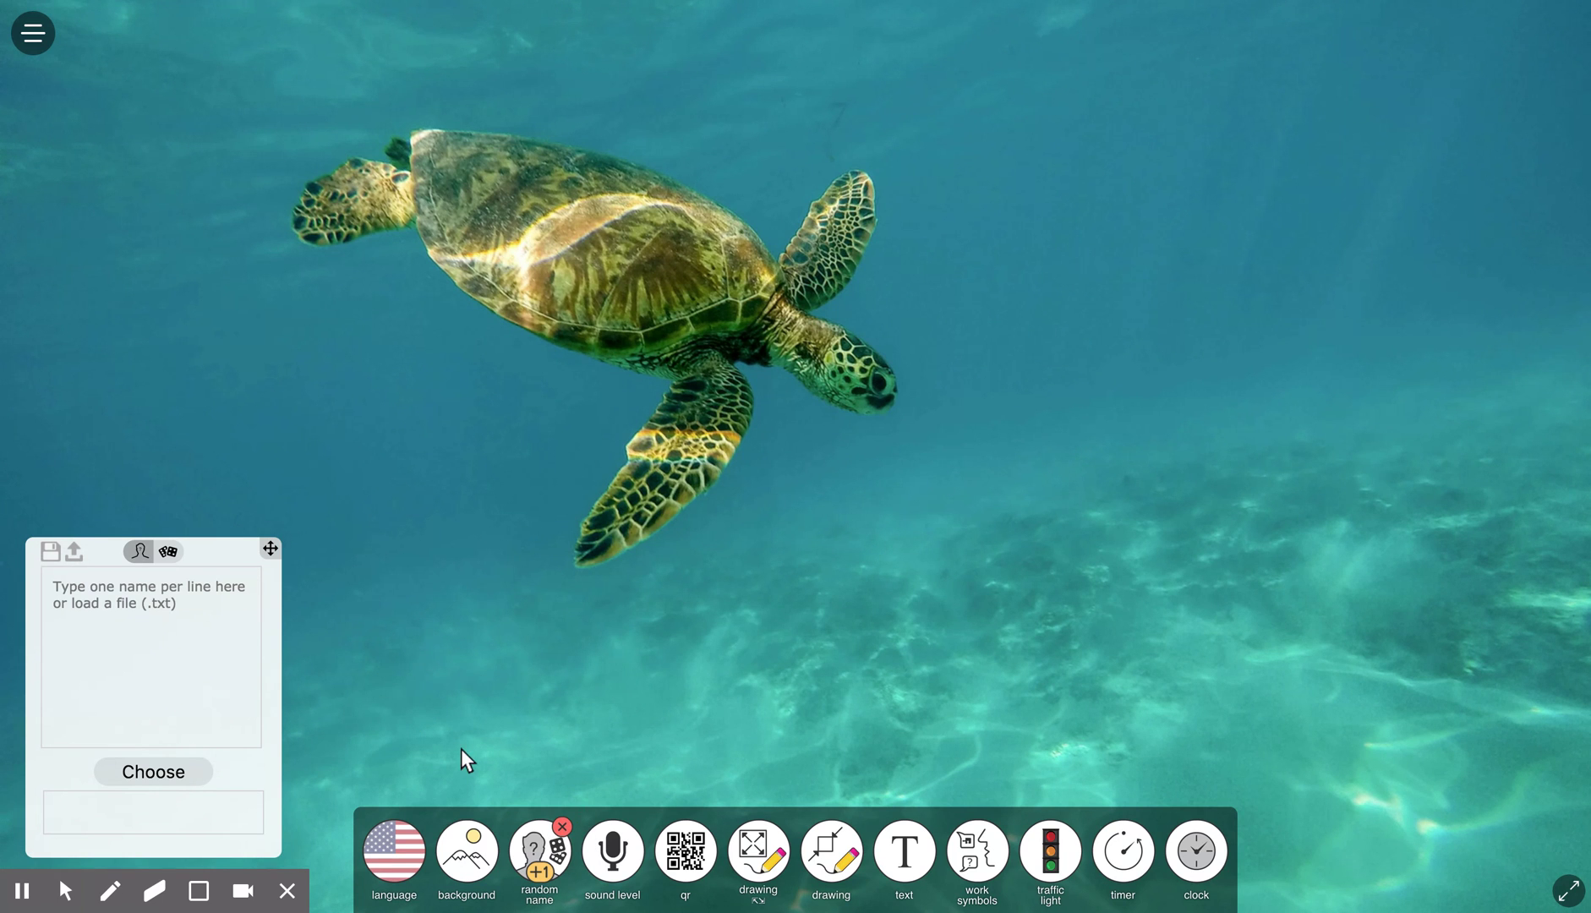
{"action": "left_click", "coordinate": [563, 828]}
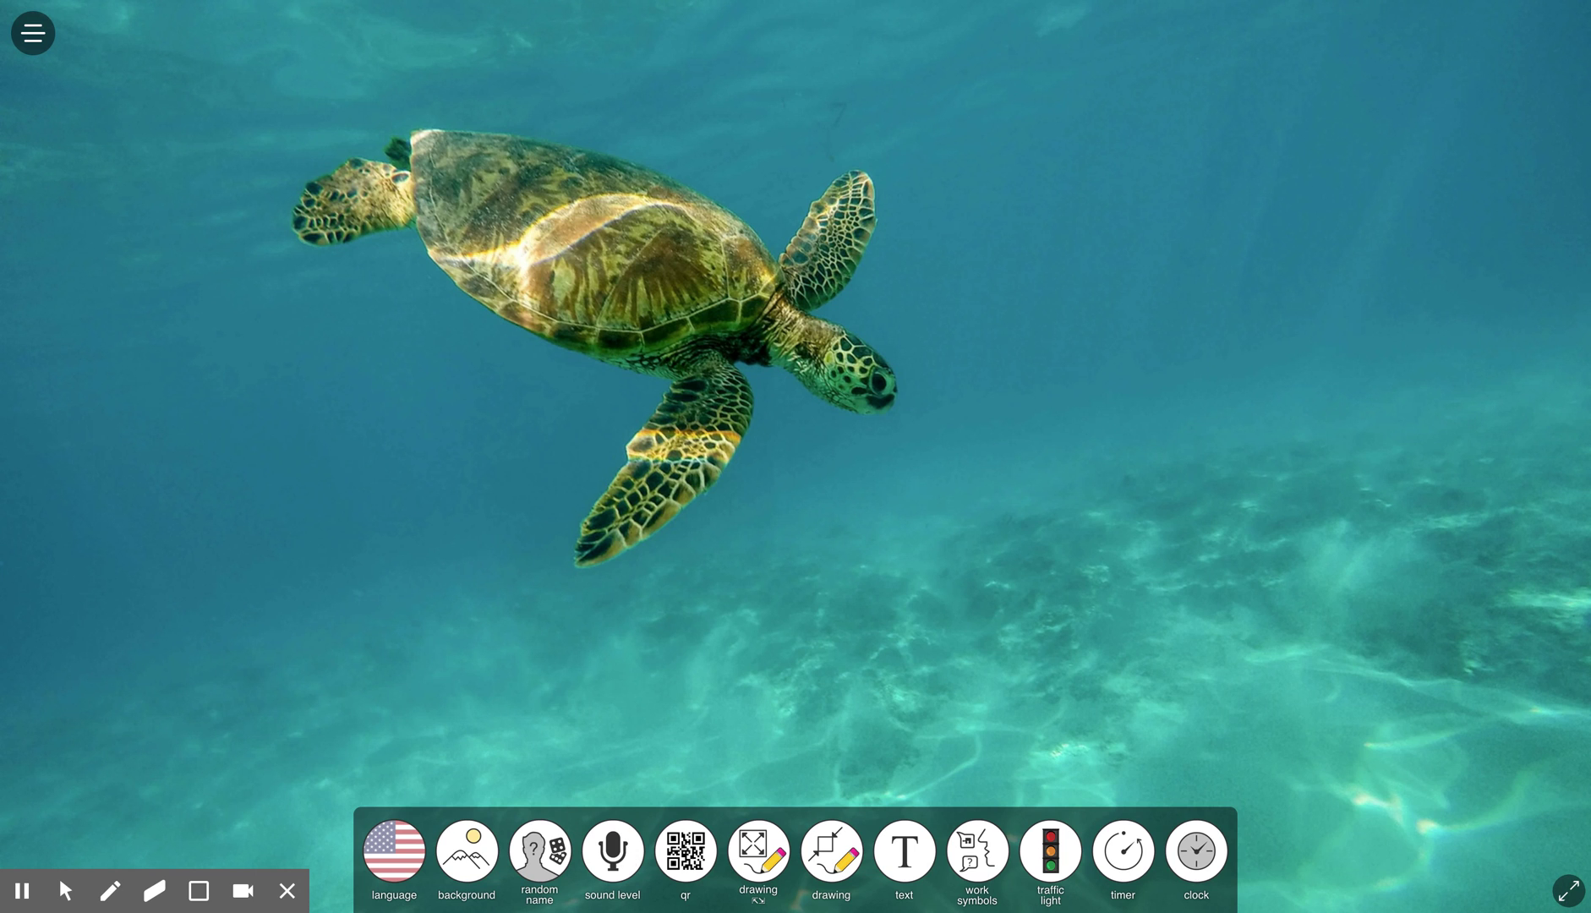
Add a sound level meter, start measuring, move it top left, and set sensitivity 2.
{"action": "left_click", "coordinate": [612, 849]}
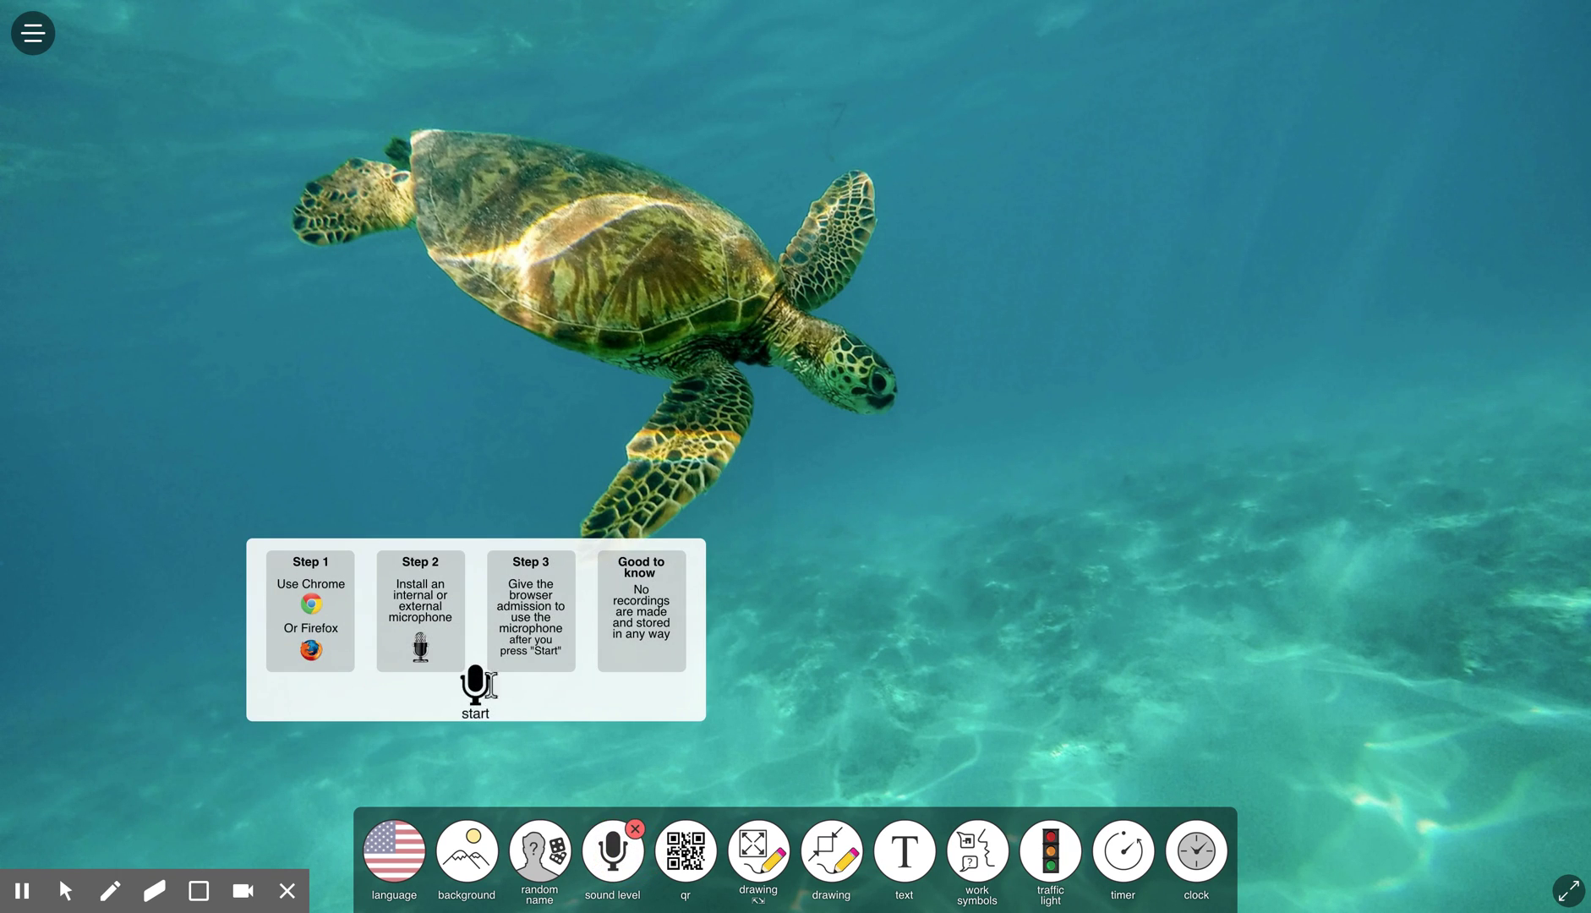
{"action": "left_click", "coordinate": [474, 681]}
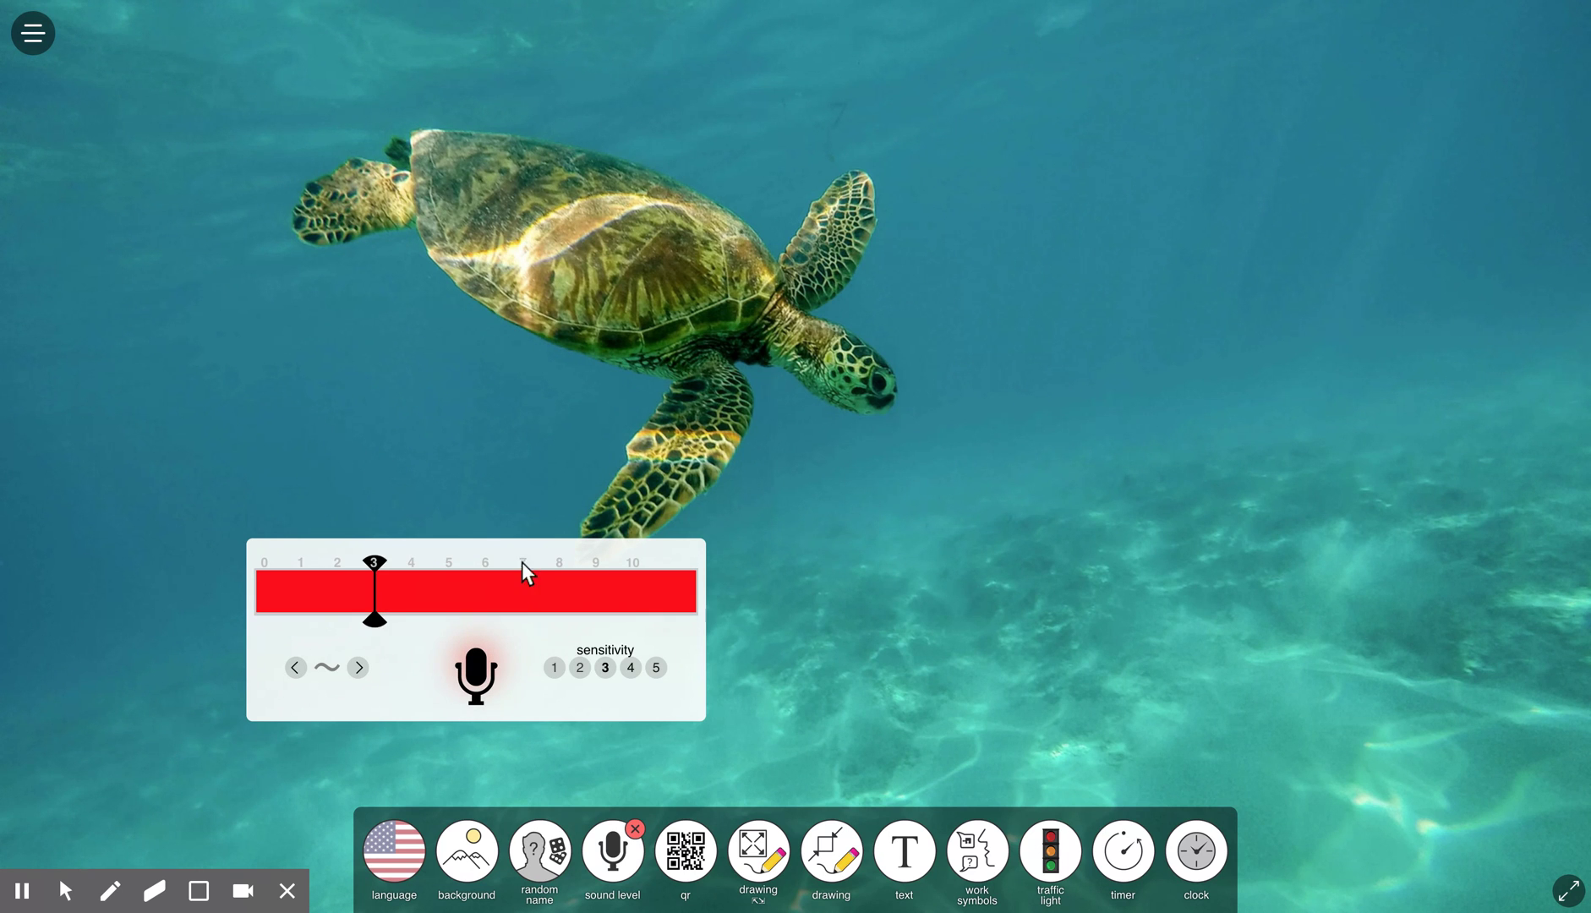
{"action": "left_click_drag", "start_coordinate": [520, 552], "coordinate": [356, 46]}
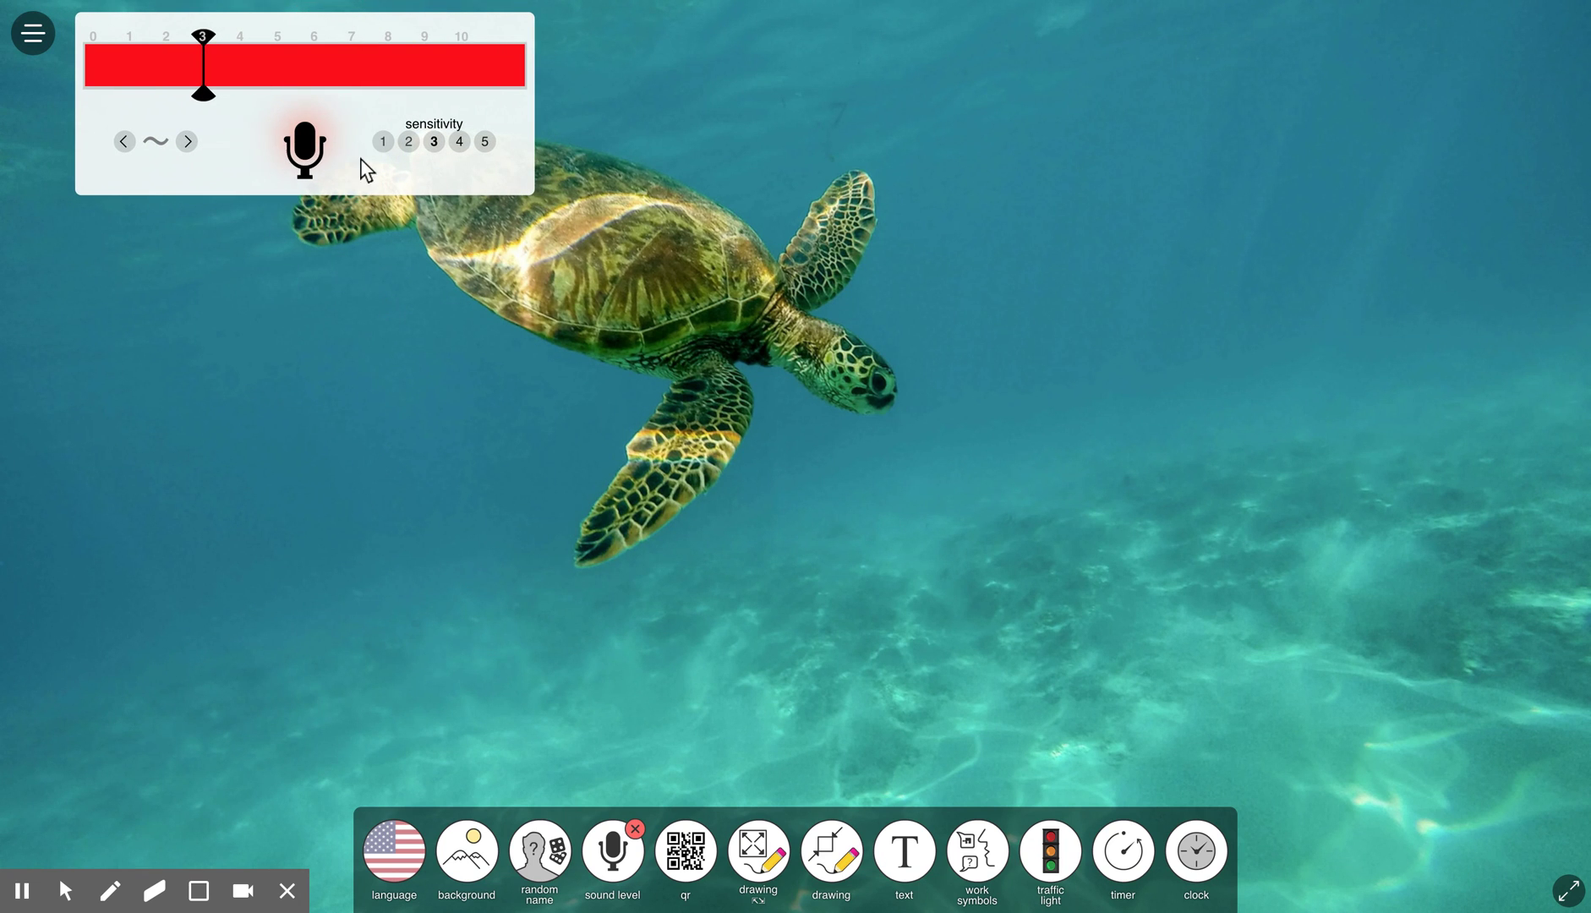
{"action": "left_click", "coordinate": [403, 141]}
Raise the meter's noise threshold and lower its sensitivity to 1.
{"action": "left_click", "coordinate": [198, 97]}
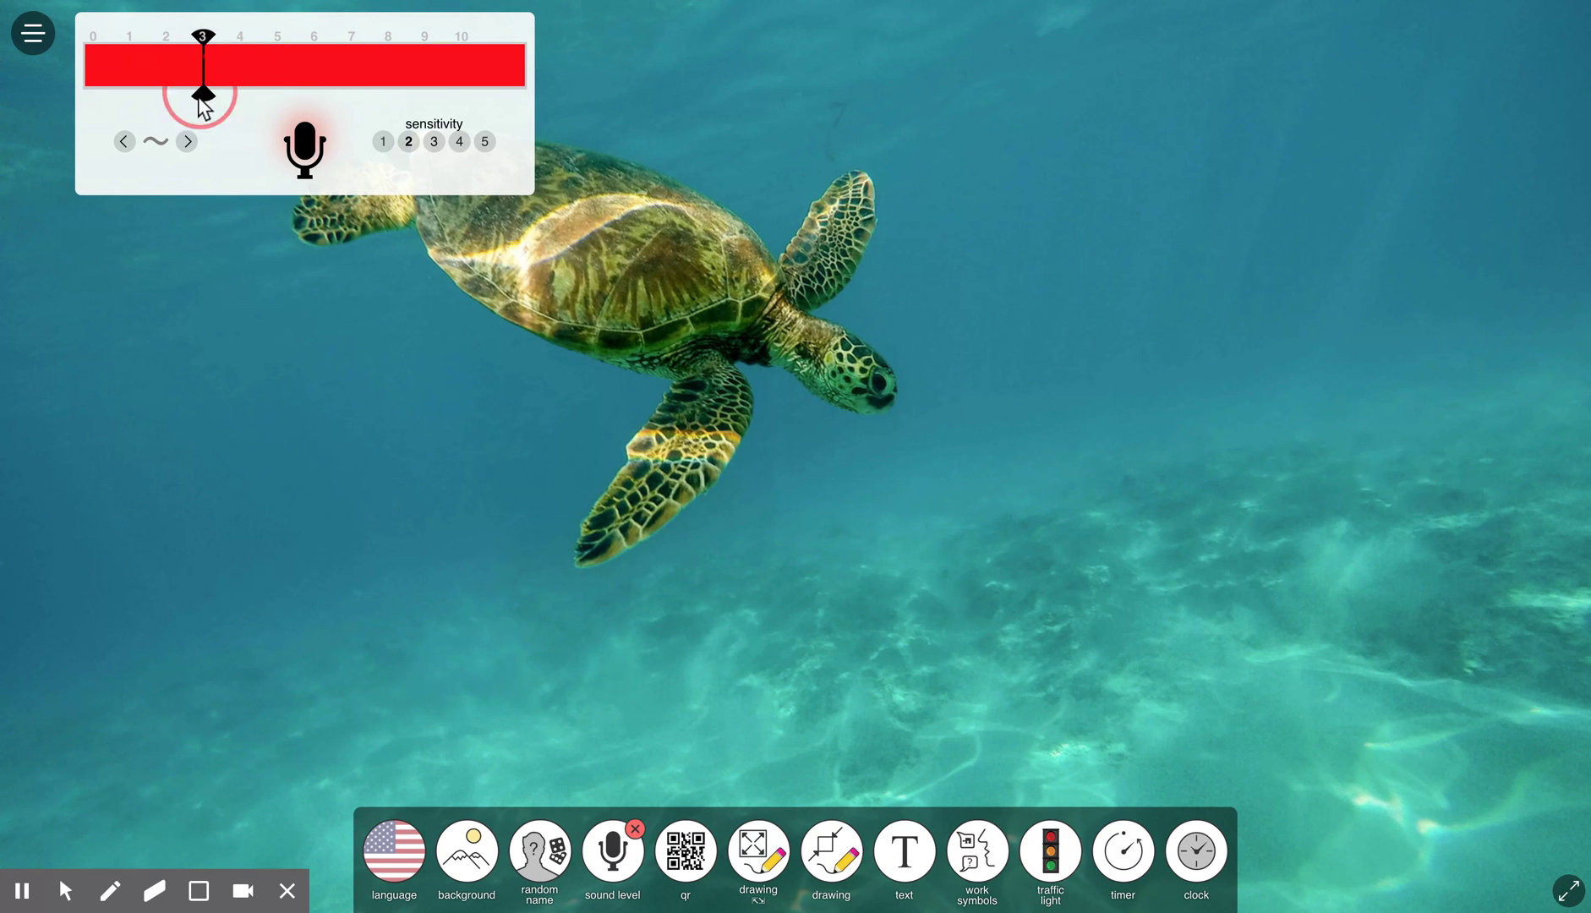
{"action": "left_click", "coordinate": [185, 144]}
{"action": "left_click", "coordinate": [185, 143]}
{"action": "left_click", "coordinate": [186, 144]}
{"action": "left_click", "coordinate": [185, 144]}
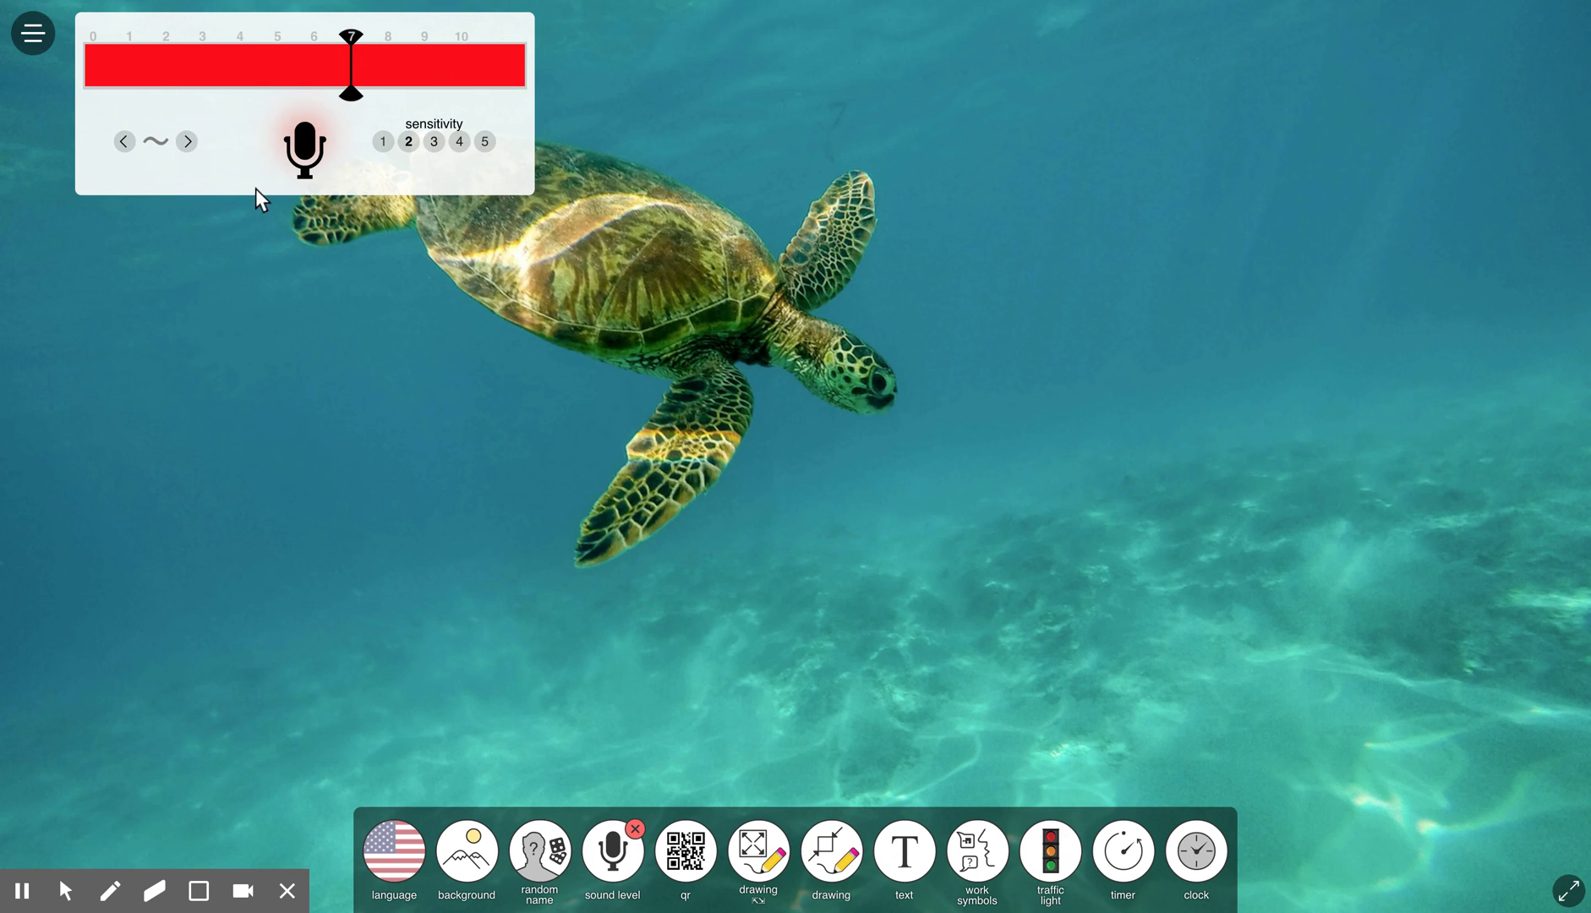
{"action": "left_click", "coordinate": [382, 141]}
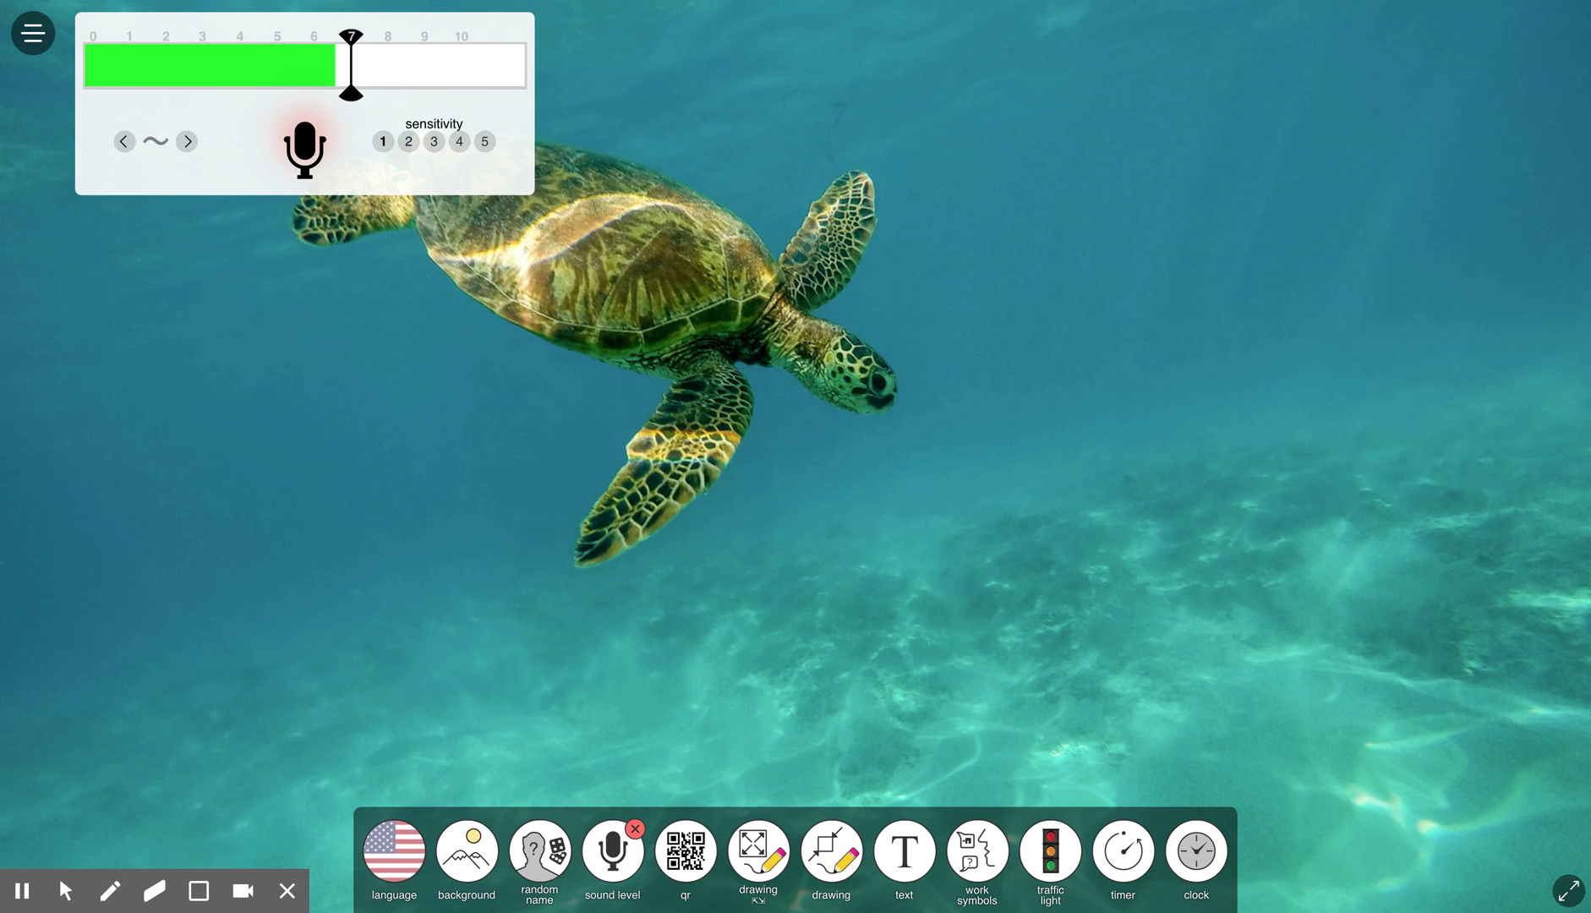
{"action": "mouse_move", "coordinate": [351, 88]}
{"action": "left_mouse_down"}
{"action": "mouse_move", "coordinate": [388, 94]}
{"action": "mouse_move", "coordinate": [361, 81]}
{"action": "left_mouse_up"}
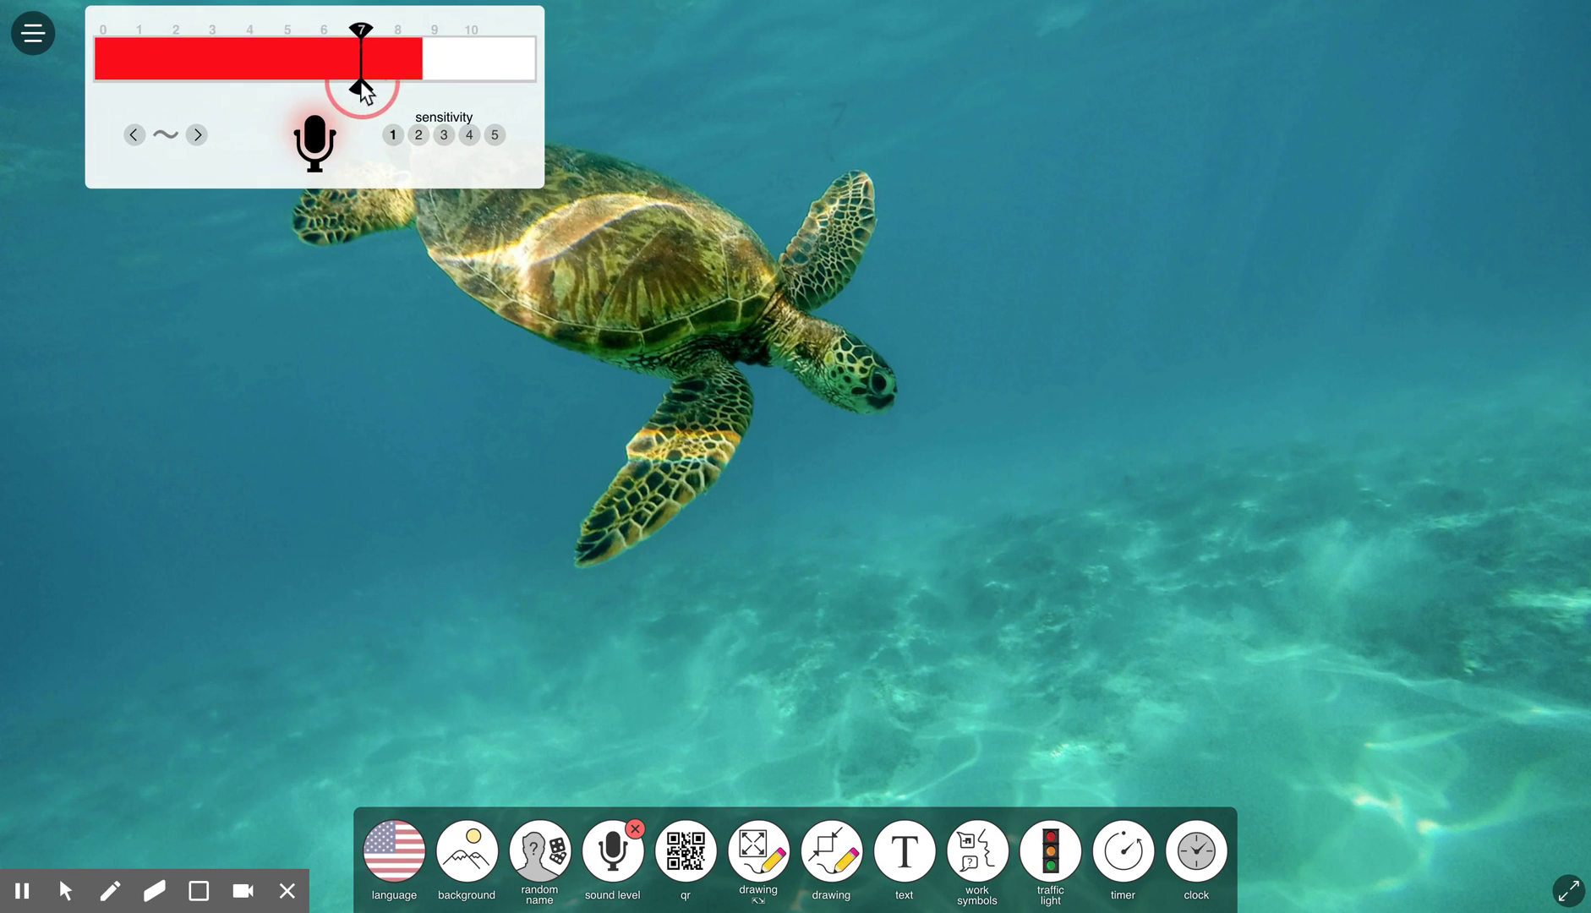
Adjust the noise threshold up to 9, down to 3, then back up to 8.
{"action": "left_click", "coordinate": [197, 134]}
{"action": "left_click", "coordinate": [196, 134]}
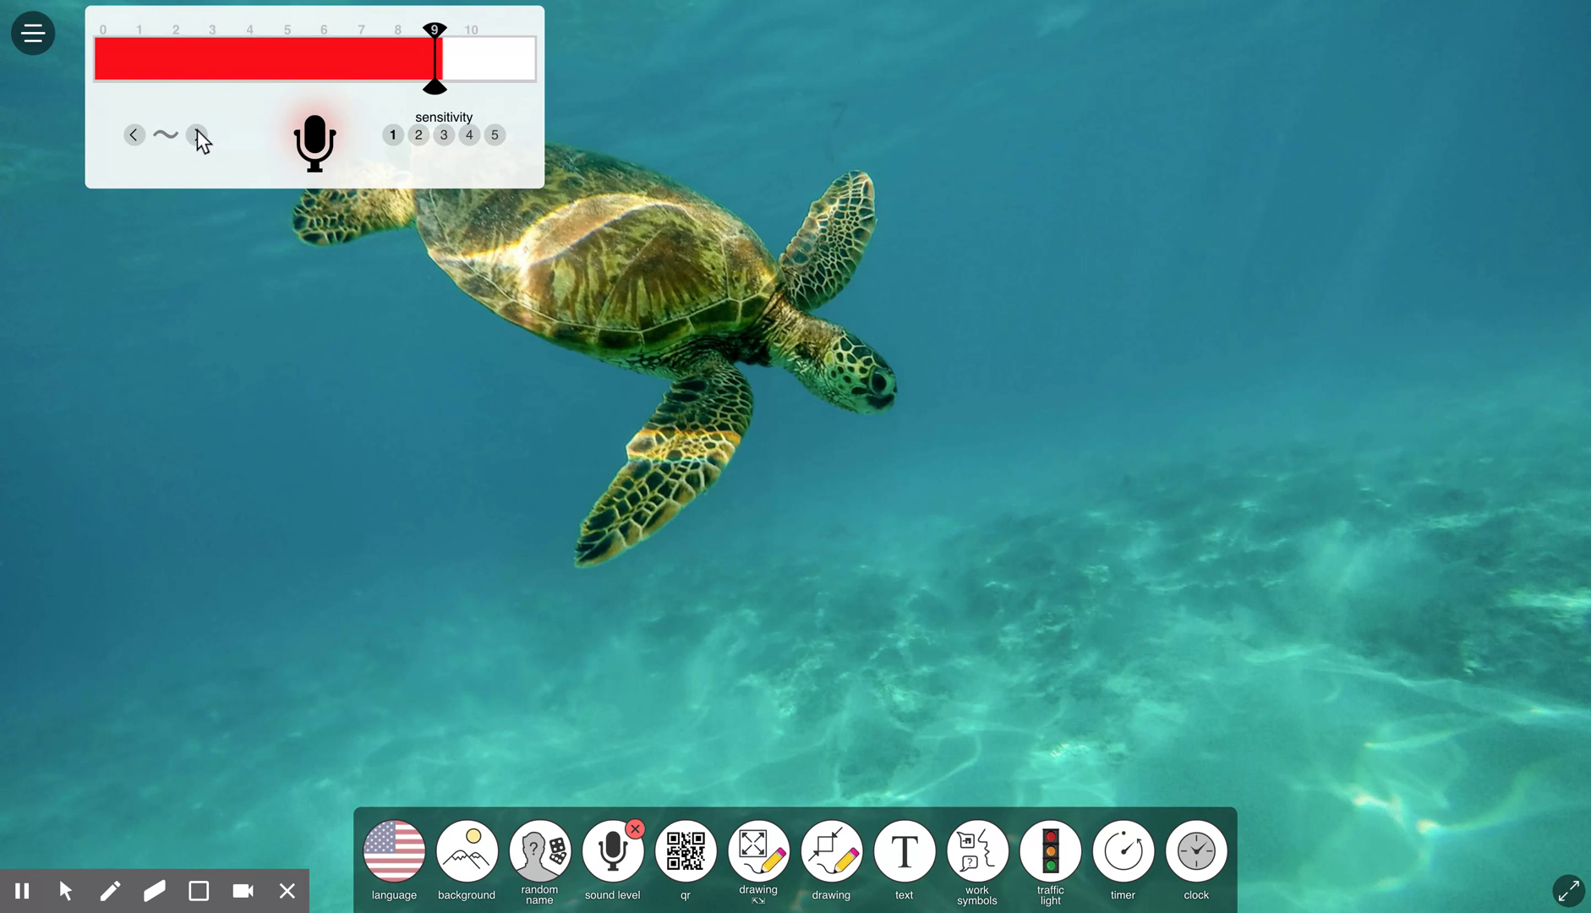
{"action": "left_click", "coordinate": [135, 134]}
{"action": "left_click", "coordinate": [135, 133]}
{"action": "left_click", "coordinate": [135, 134]}
{"action": "left_click", "coordinate": [135, 133]}
{"action": "left_click", "coordinate": [136, 133]}
{"action": "left_click", "coordinate": [136, 134]}
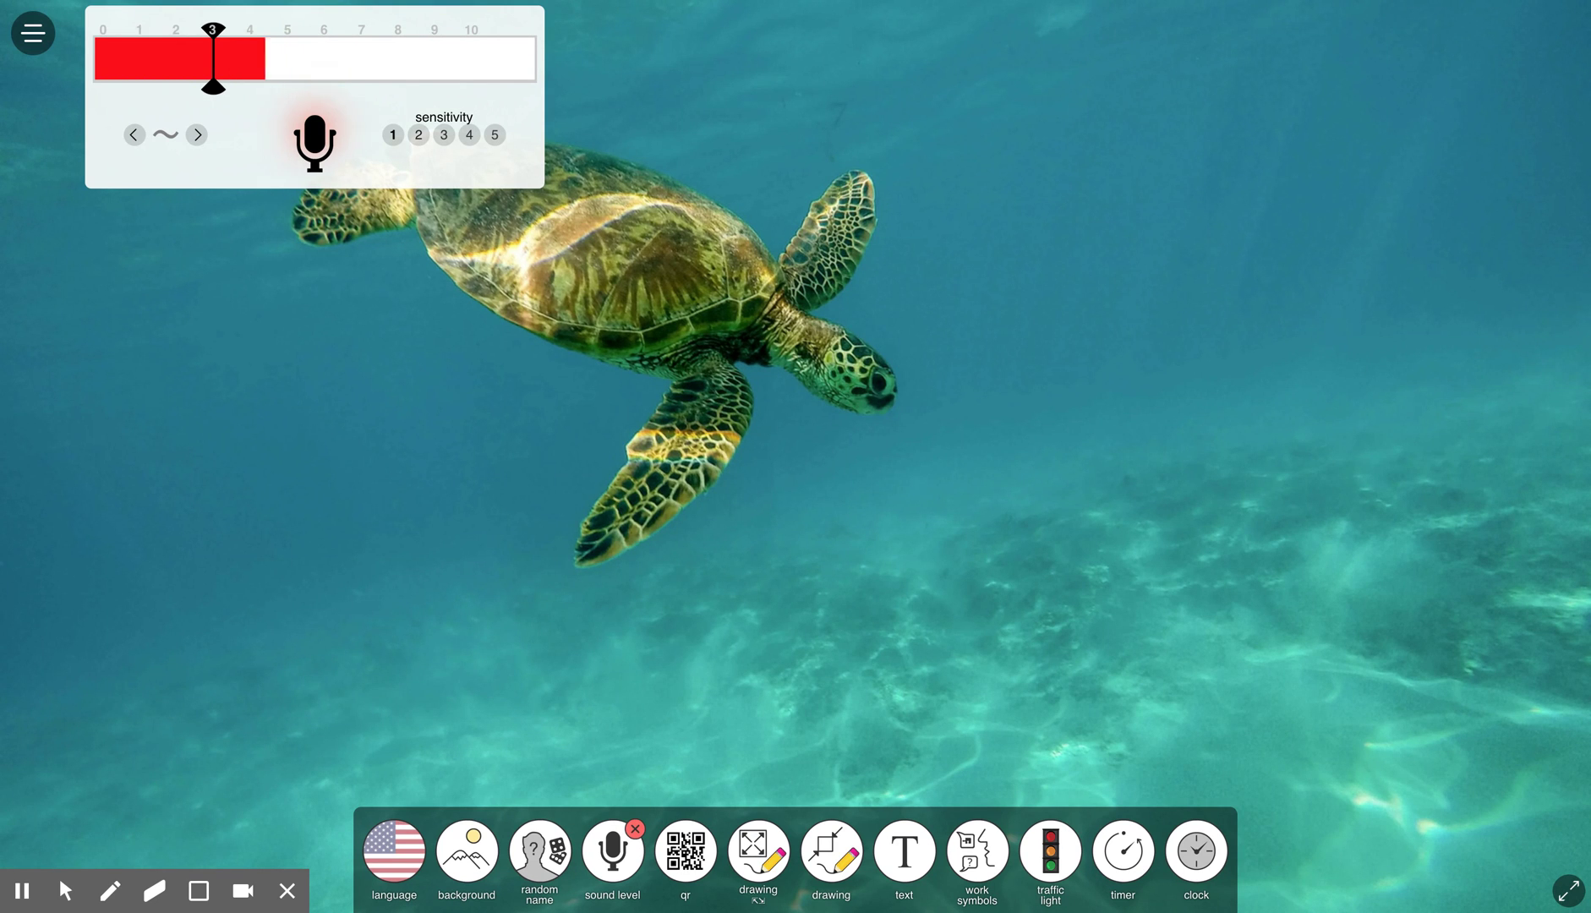
{"action": "left_click", "coordinate": [198, 133]}
{"action": "left_click", "coordinate": [199, 134]}
{"action": "left_click", "coordinate": [199, 134]}
{"action": "left_click", "coordinate": [198, 134]}
{"action": "left_click", "coordinate": [199, 134]}
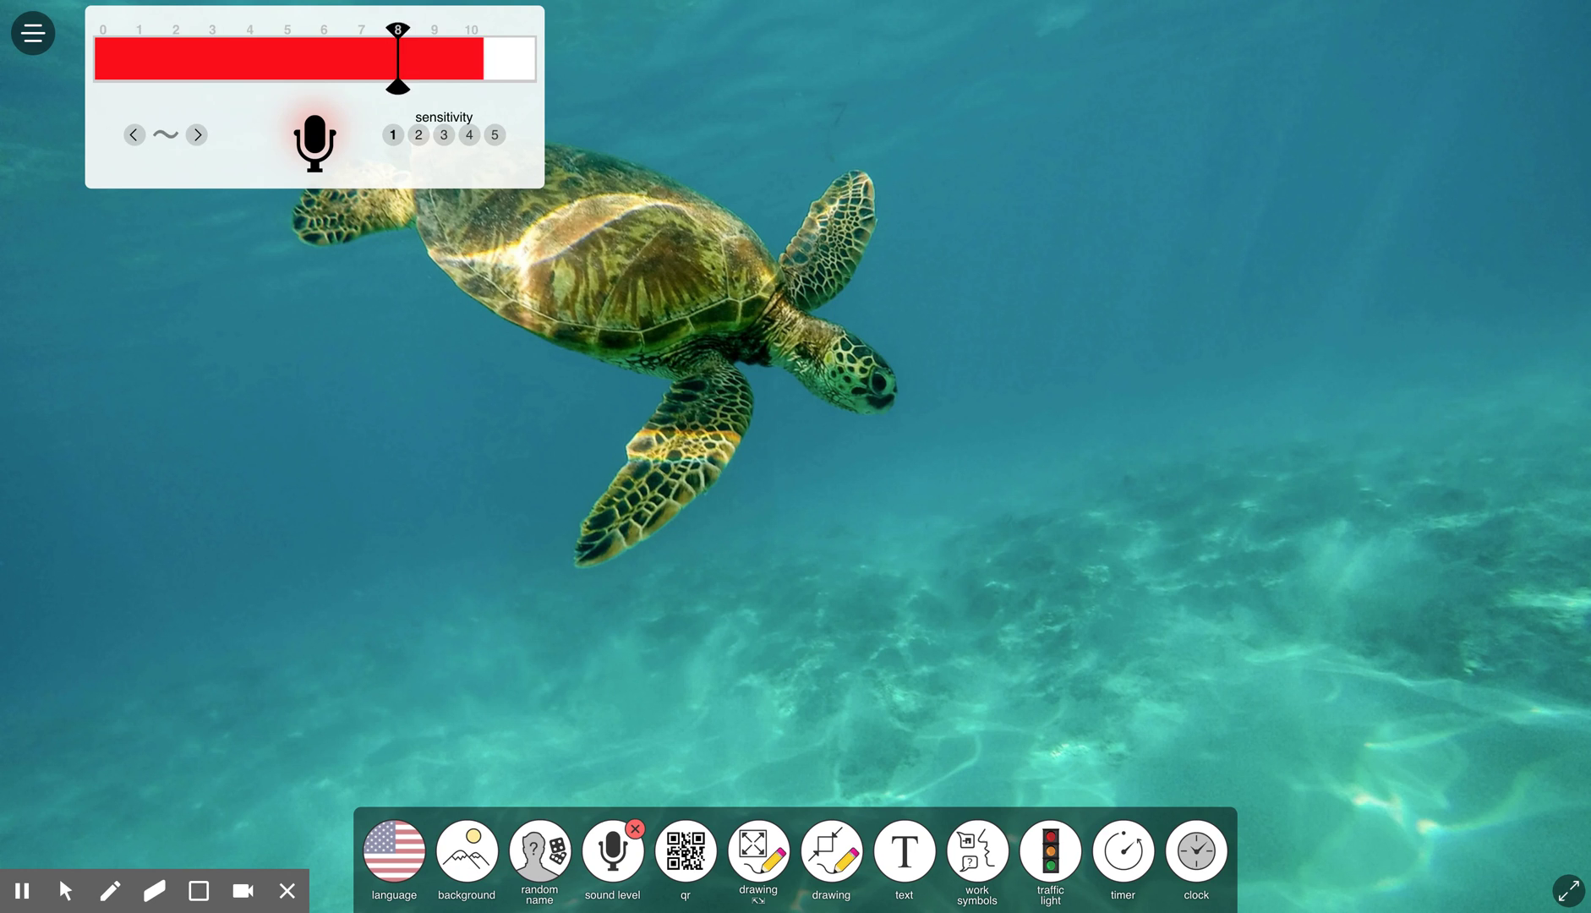
{"action": "left_click", "coordinate": [199, 134]}
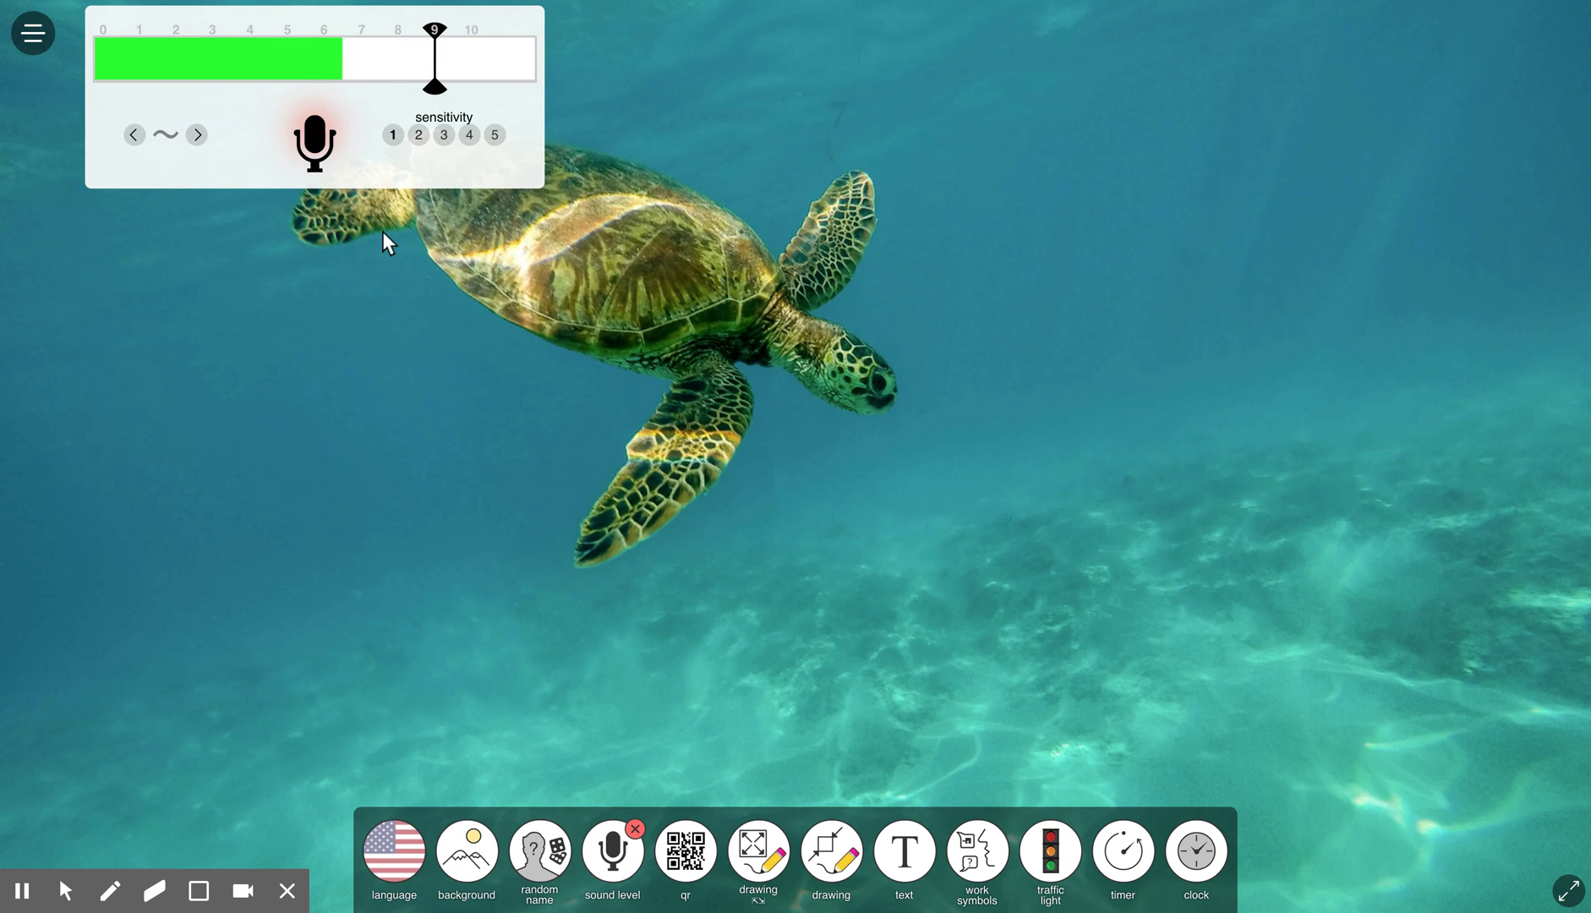
Remove the sound meter and place a traffic light at the board's upper right.
{"action": "left_click", "coordinate": [634, 831]}
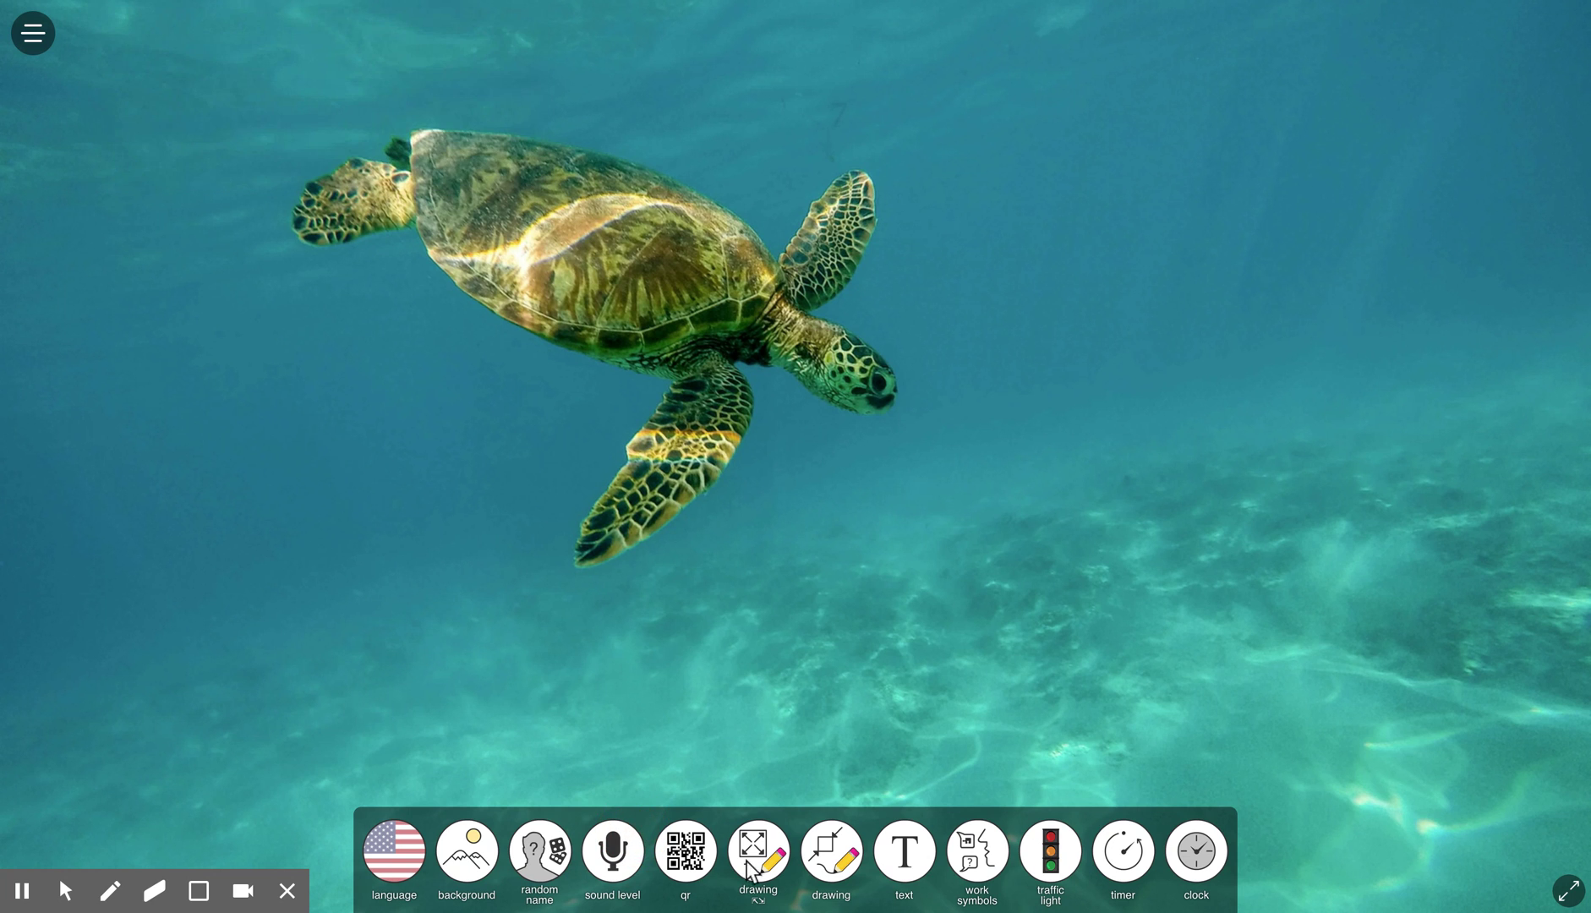
{"action": "left_click", "coordinate": [1055, 858]}
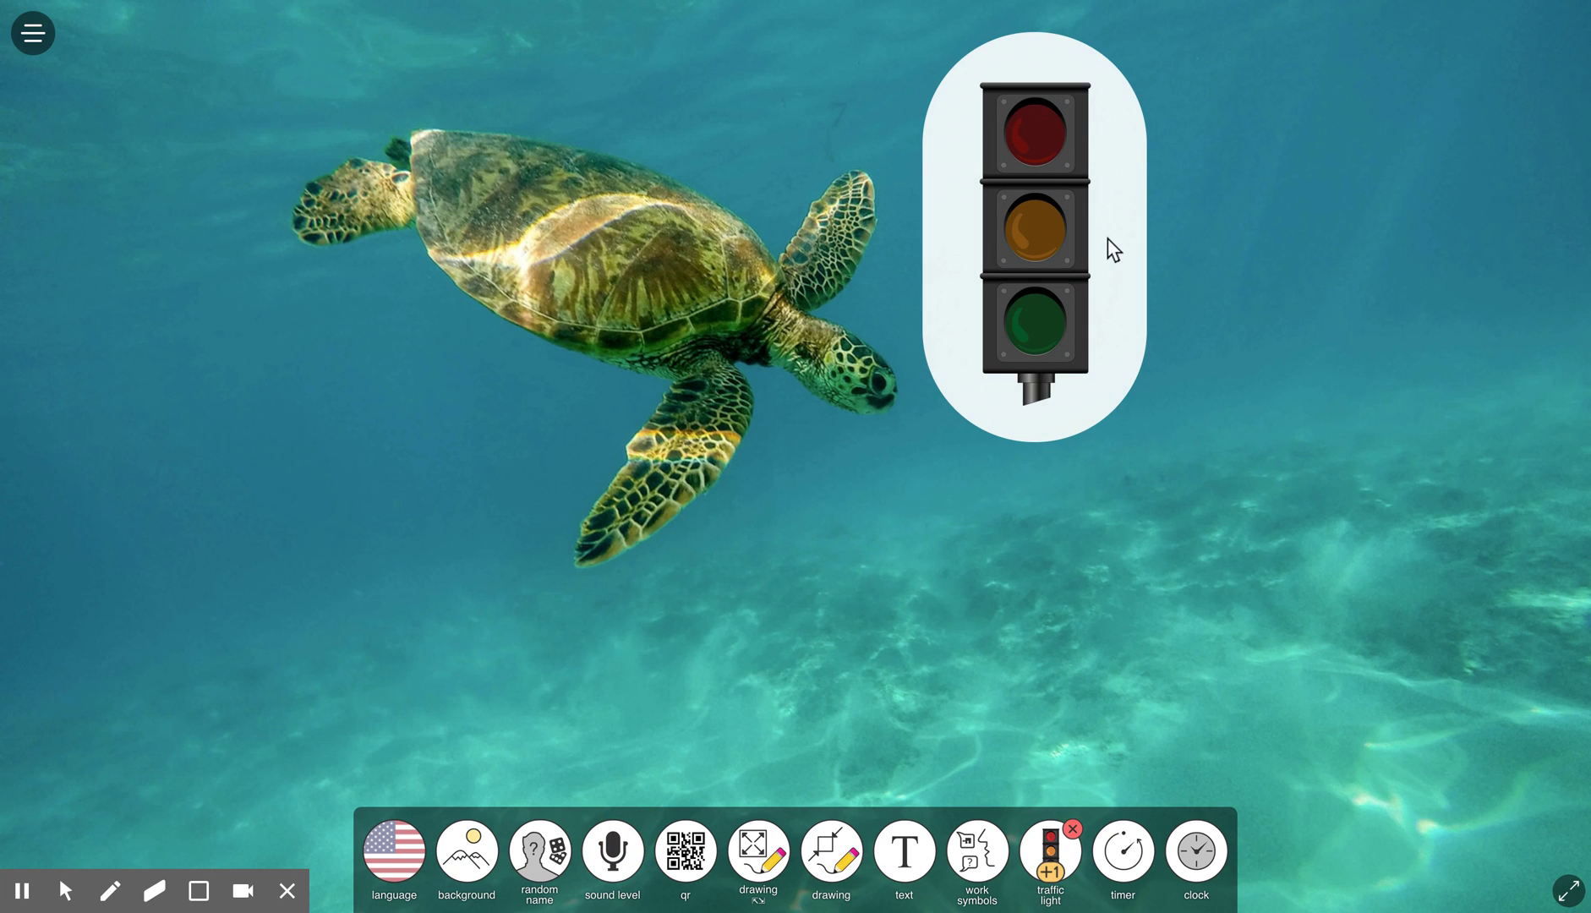
{"action": "left_click_drag", "start_coordinate": [1071, 121], "coordinate": [1454, 107]}
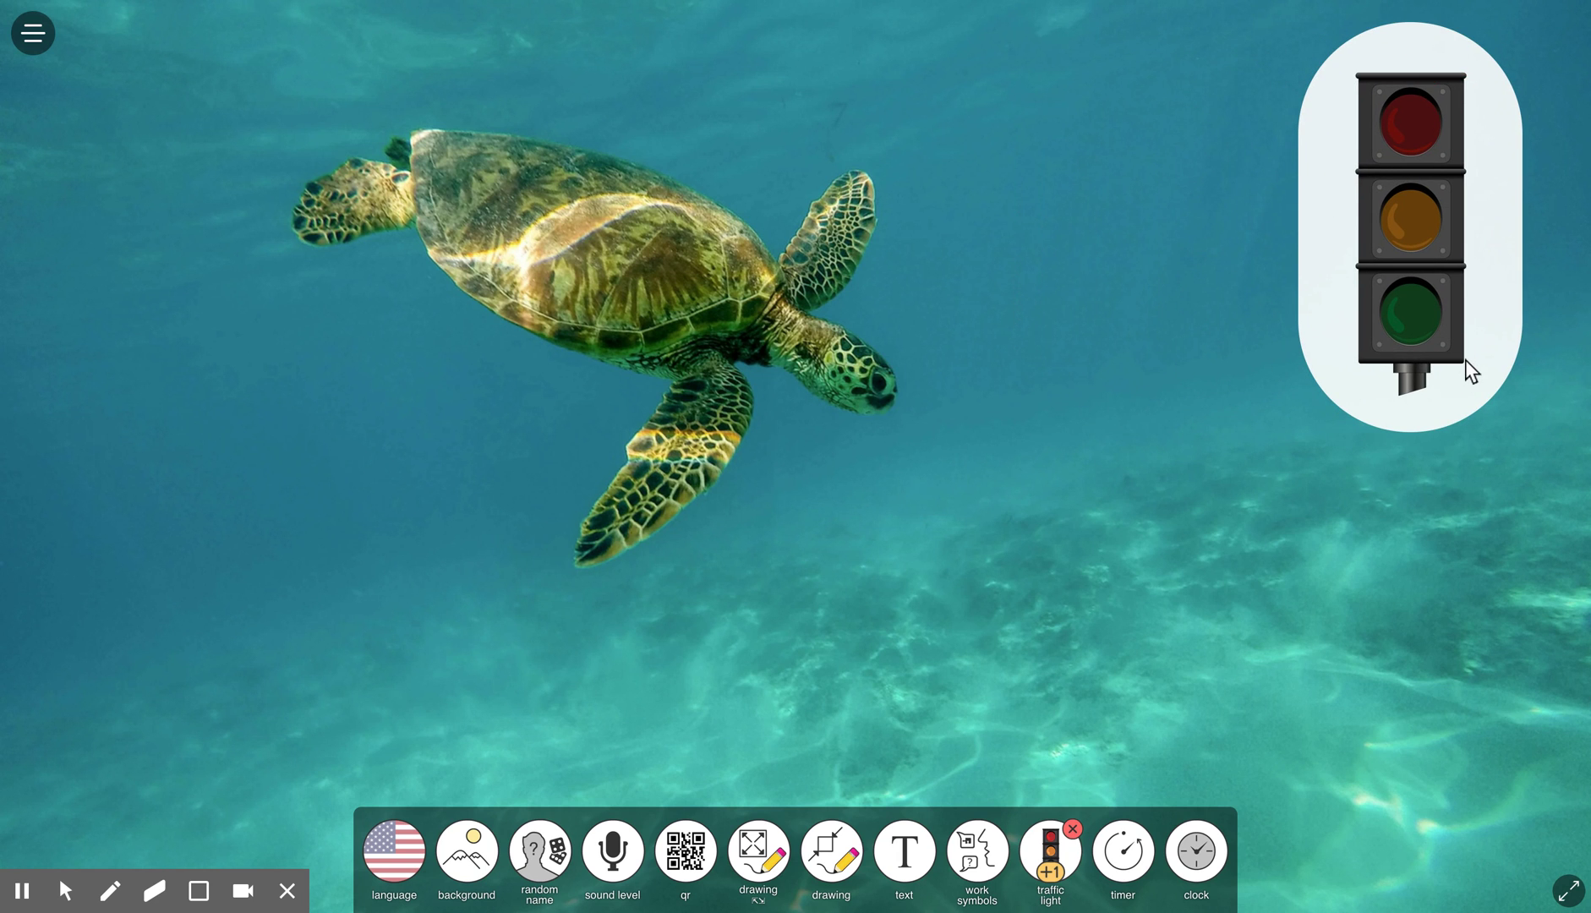
Cycle the traffic light through green, amber and red, then swap it for a timer.
{"action": "left_click", "coordinate": [1423, 313]}
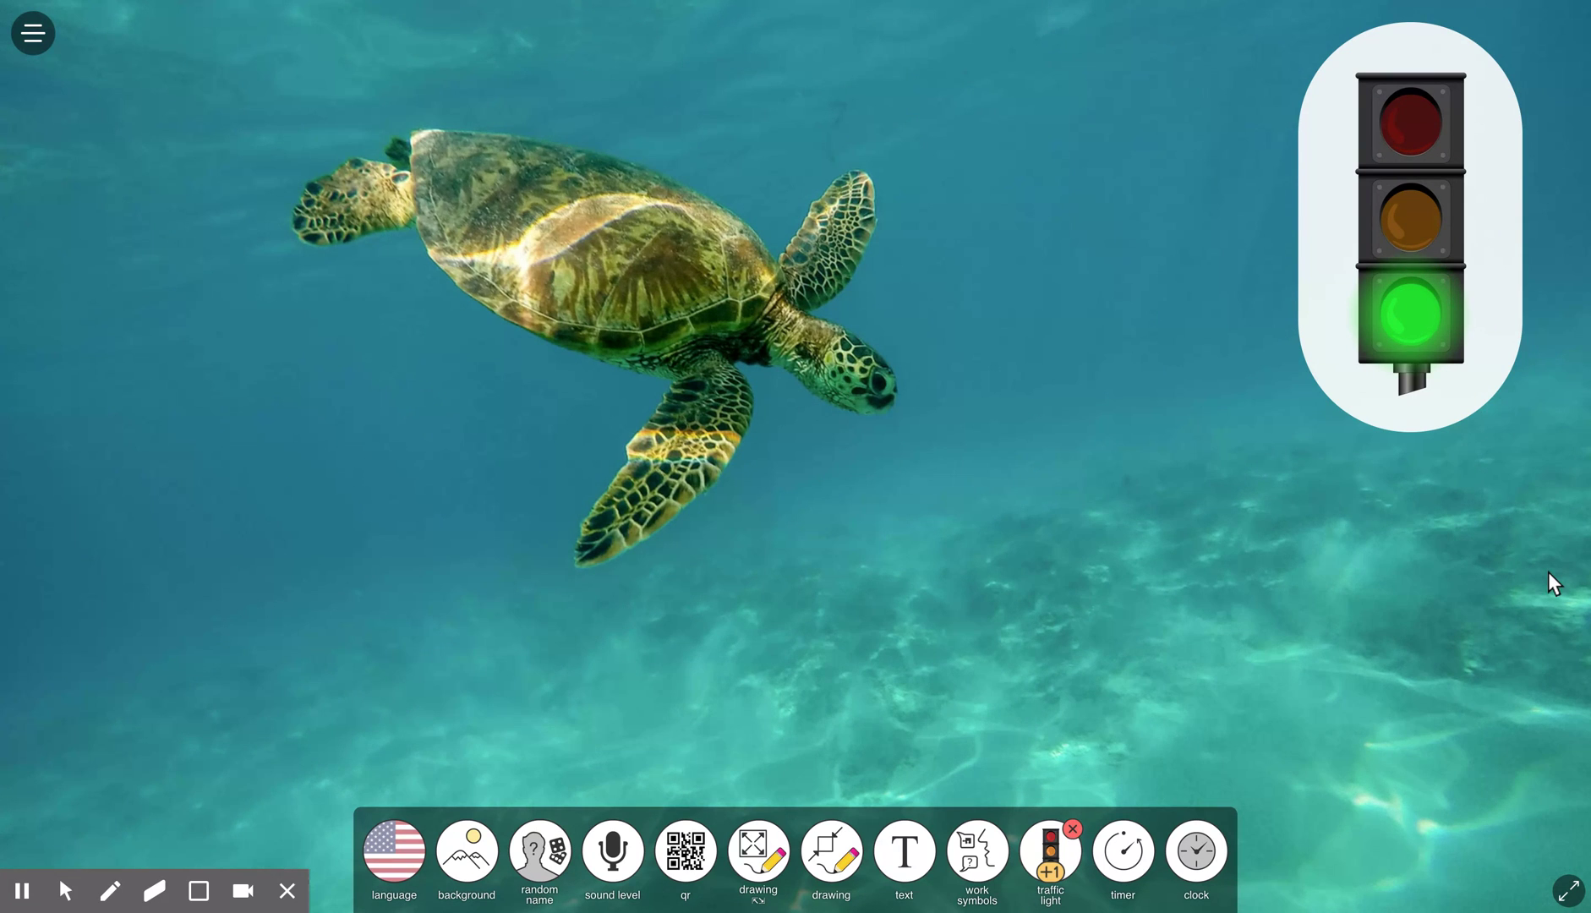
{"action": "left_click", "coordinate": [1403, 205]}
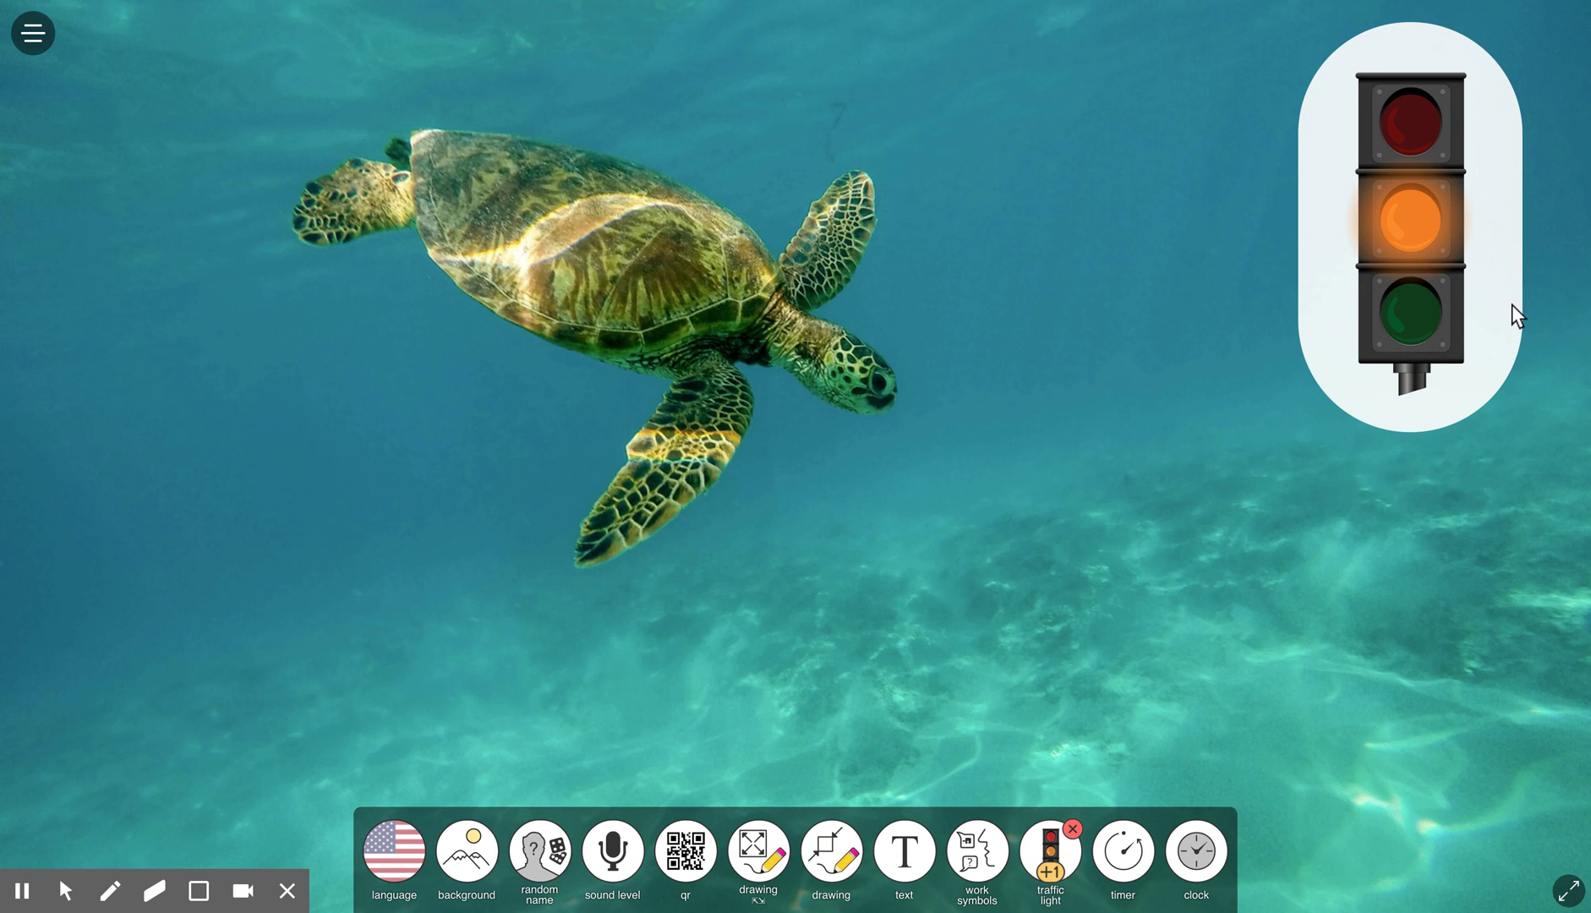
{"action": "left_click", "coordinate": [1400, 118]}
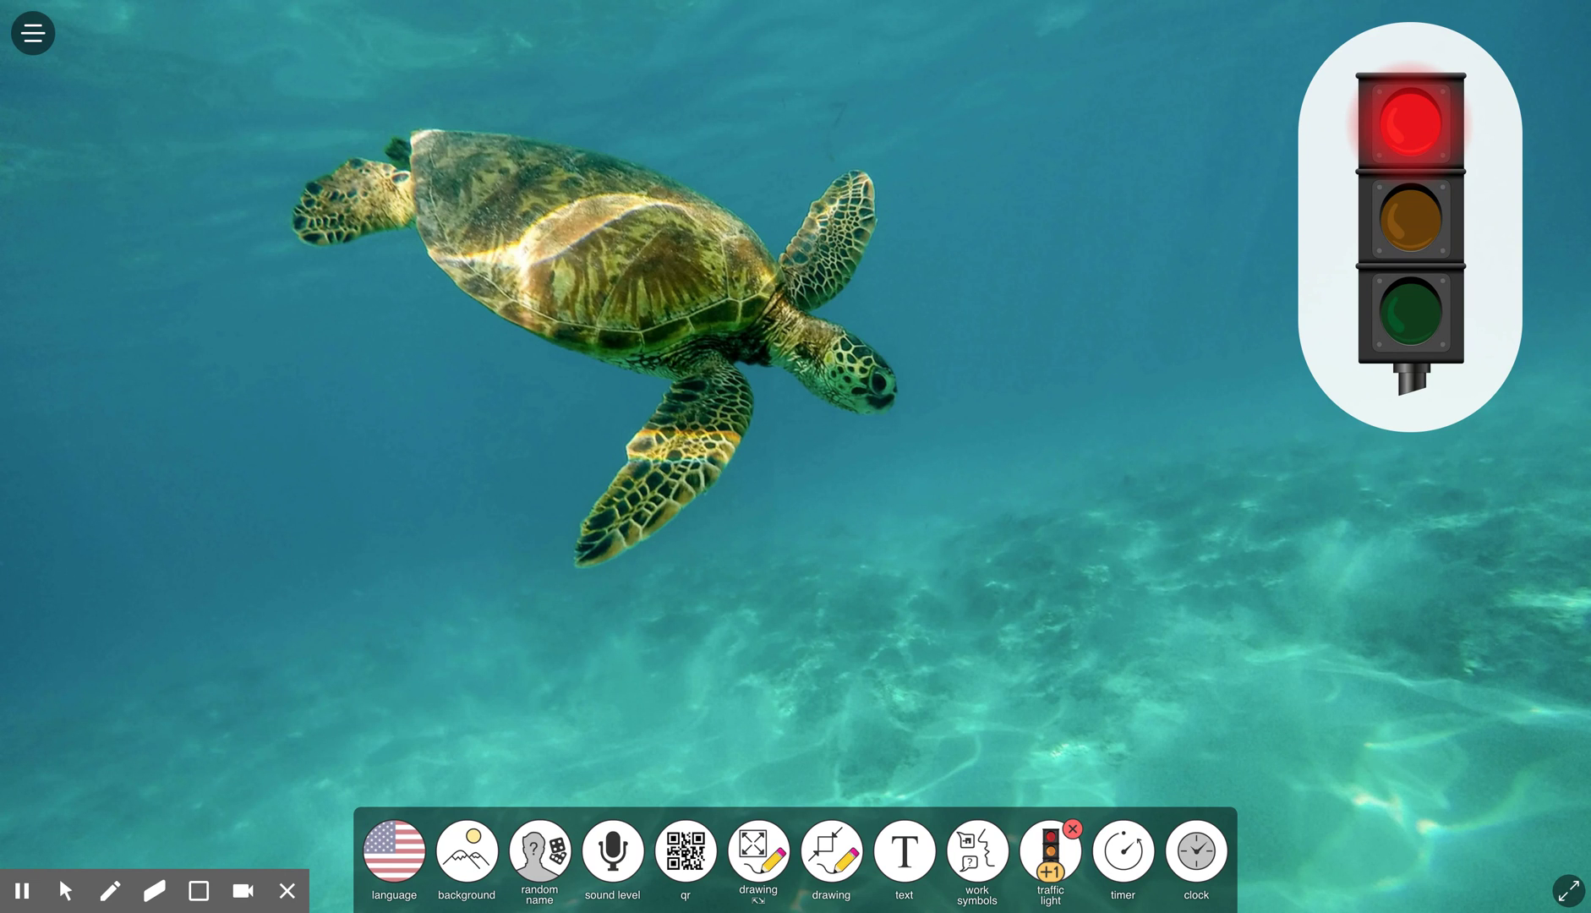
{"action": "left_click", "coordinate": [1072, 829]}
{"action": "left_click", "coordinate": [1125, 861]}
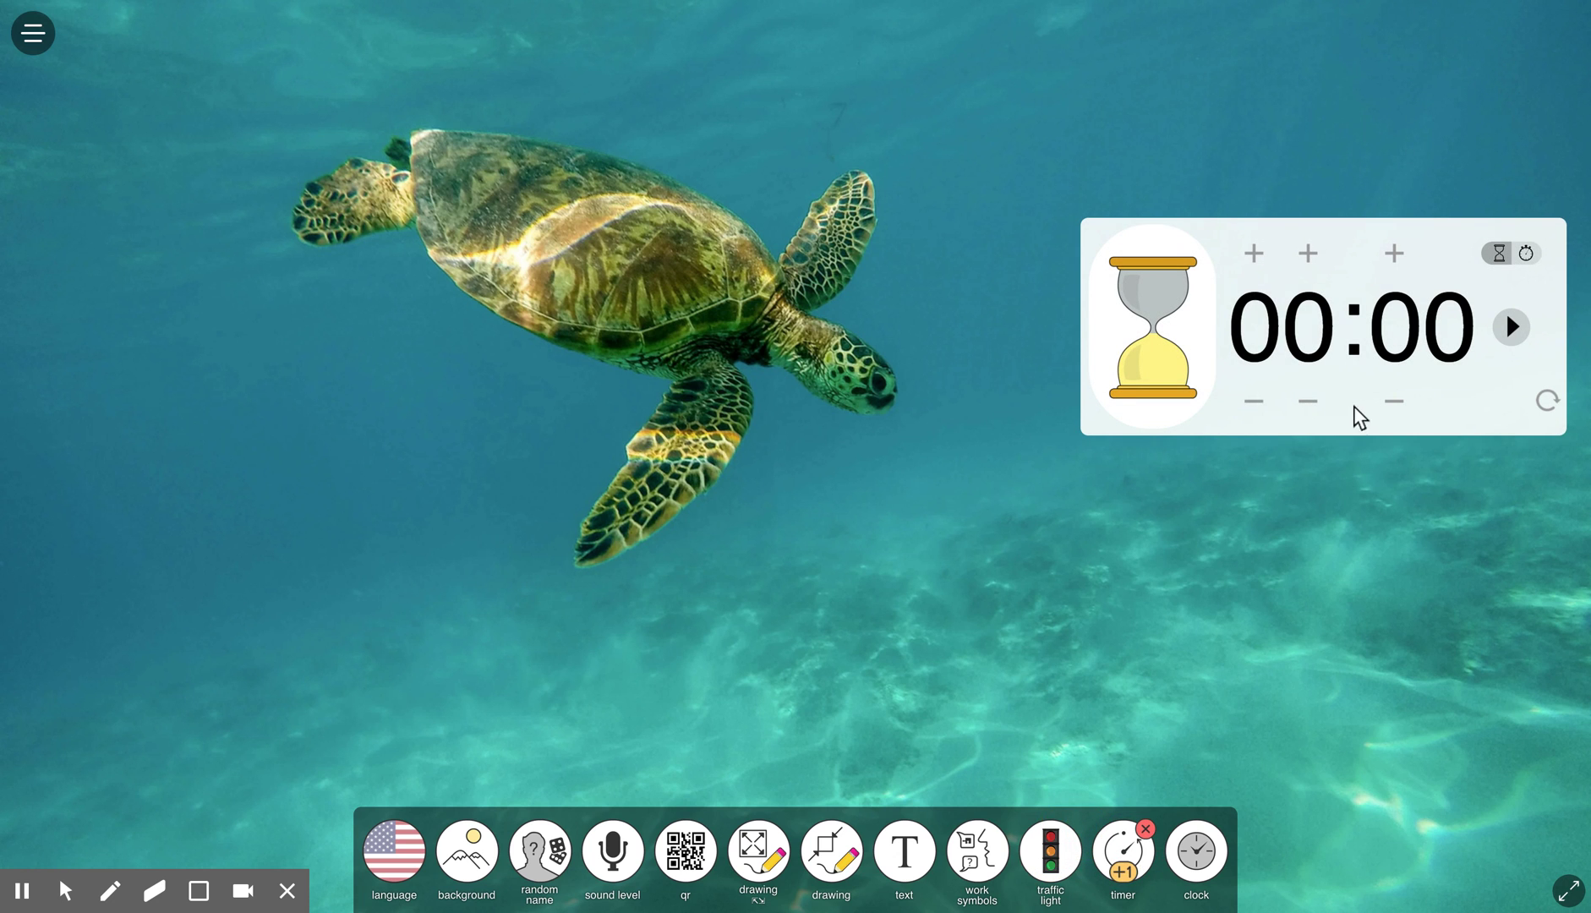
Start a 10-second hourglass countdown on the timer and add a QR code widget.
{"action": "left_click", "coordinate": [1527, 252]}
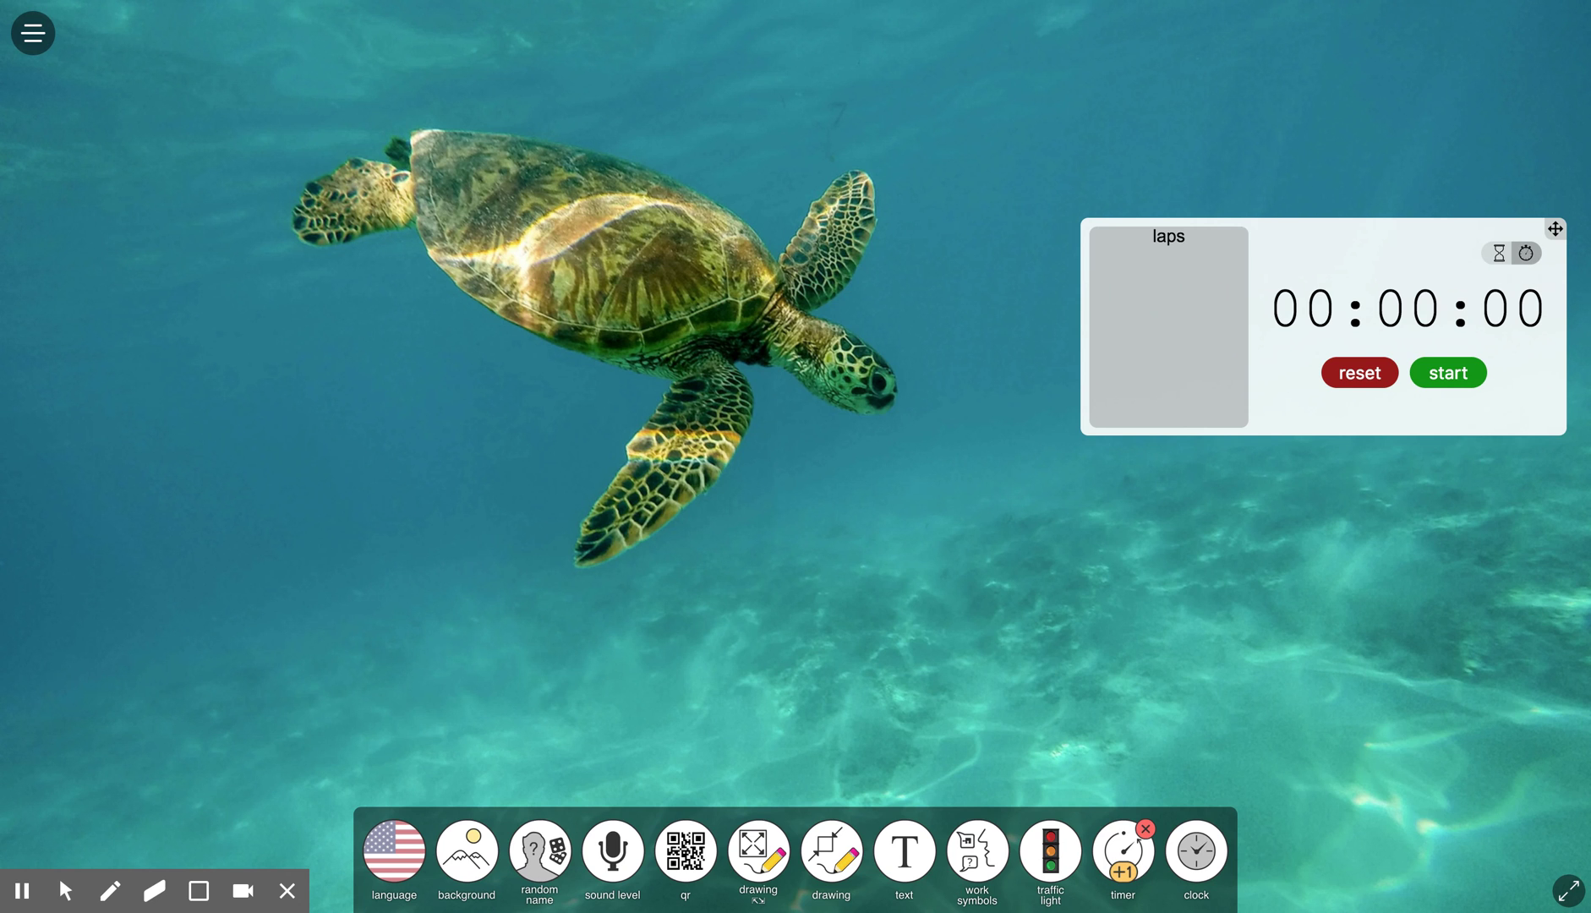
{"action": "left_click", "coordinate": [1502, 254]}
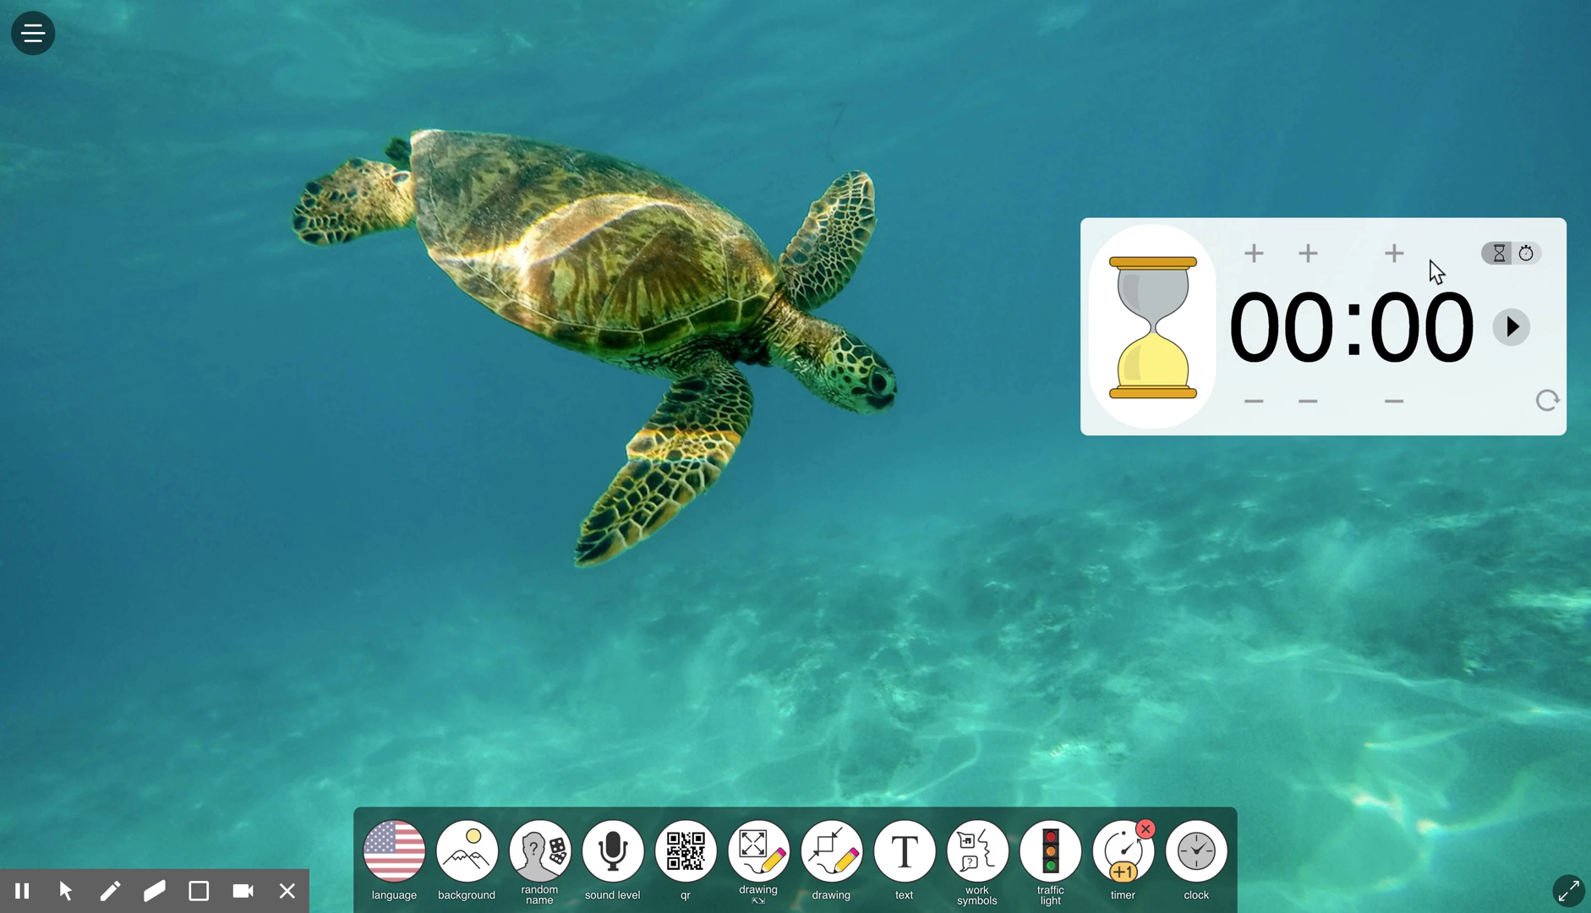
{"action": "left_click", "coordinate": [1394, 253]}
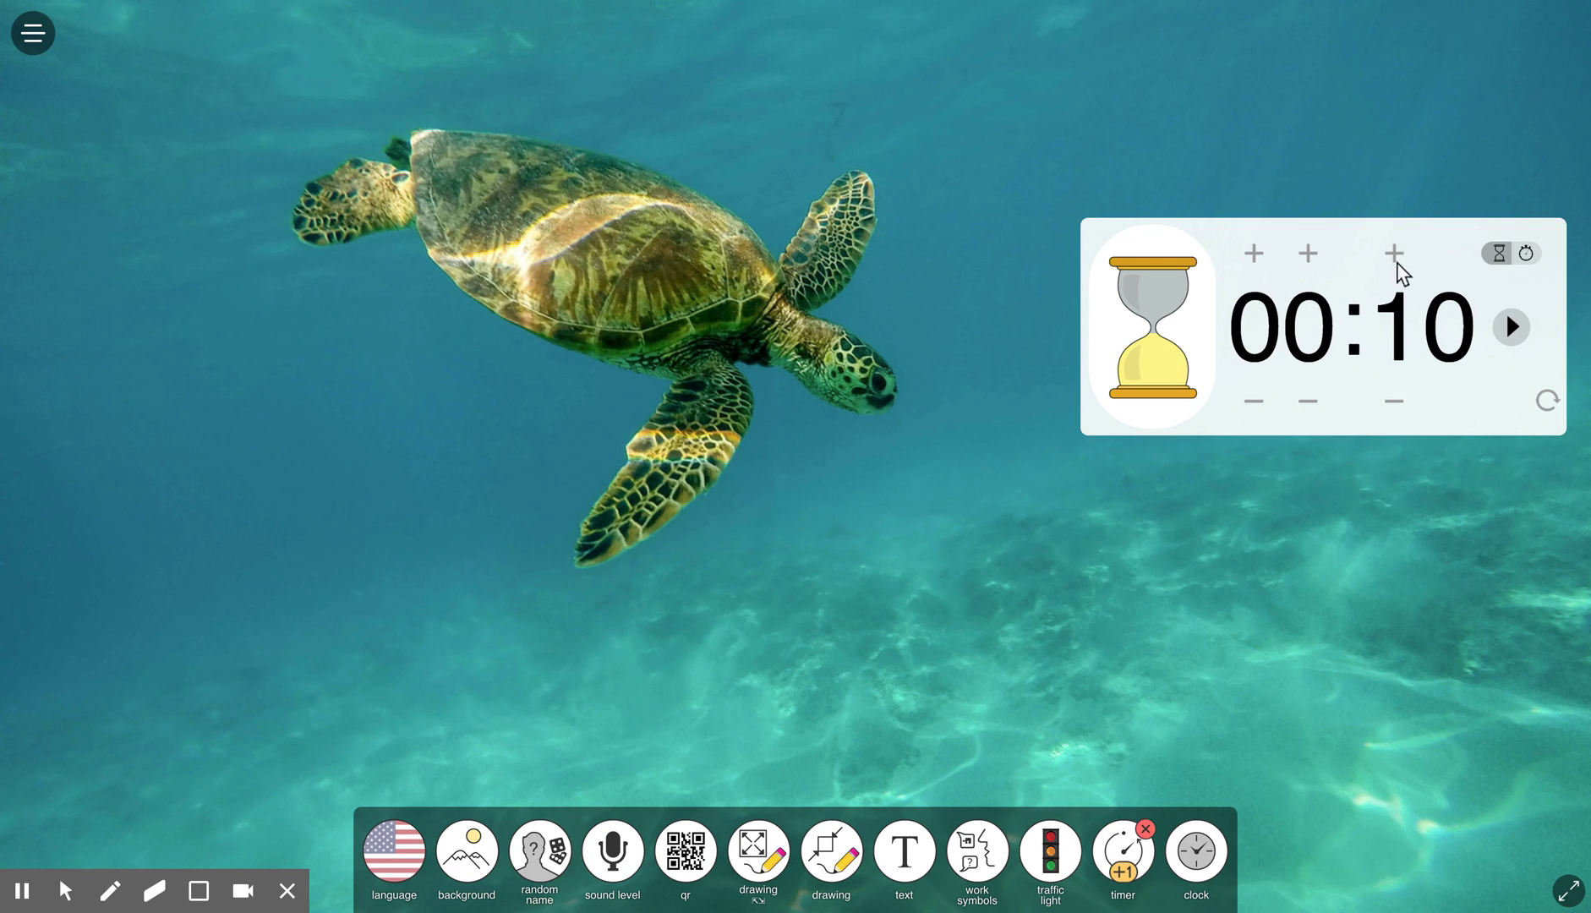
{"action": "left_click", "coordinate": [1392, 402]}
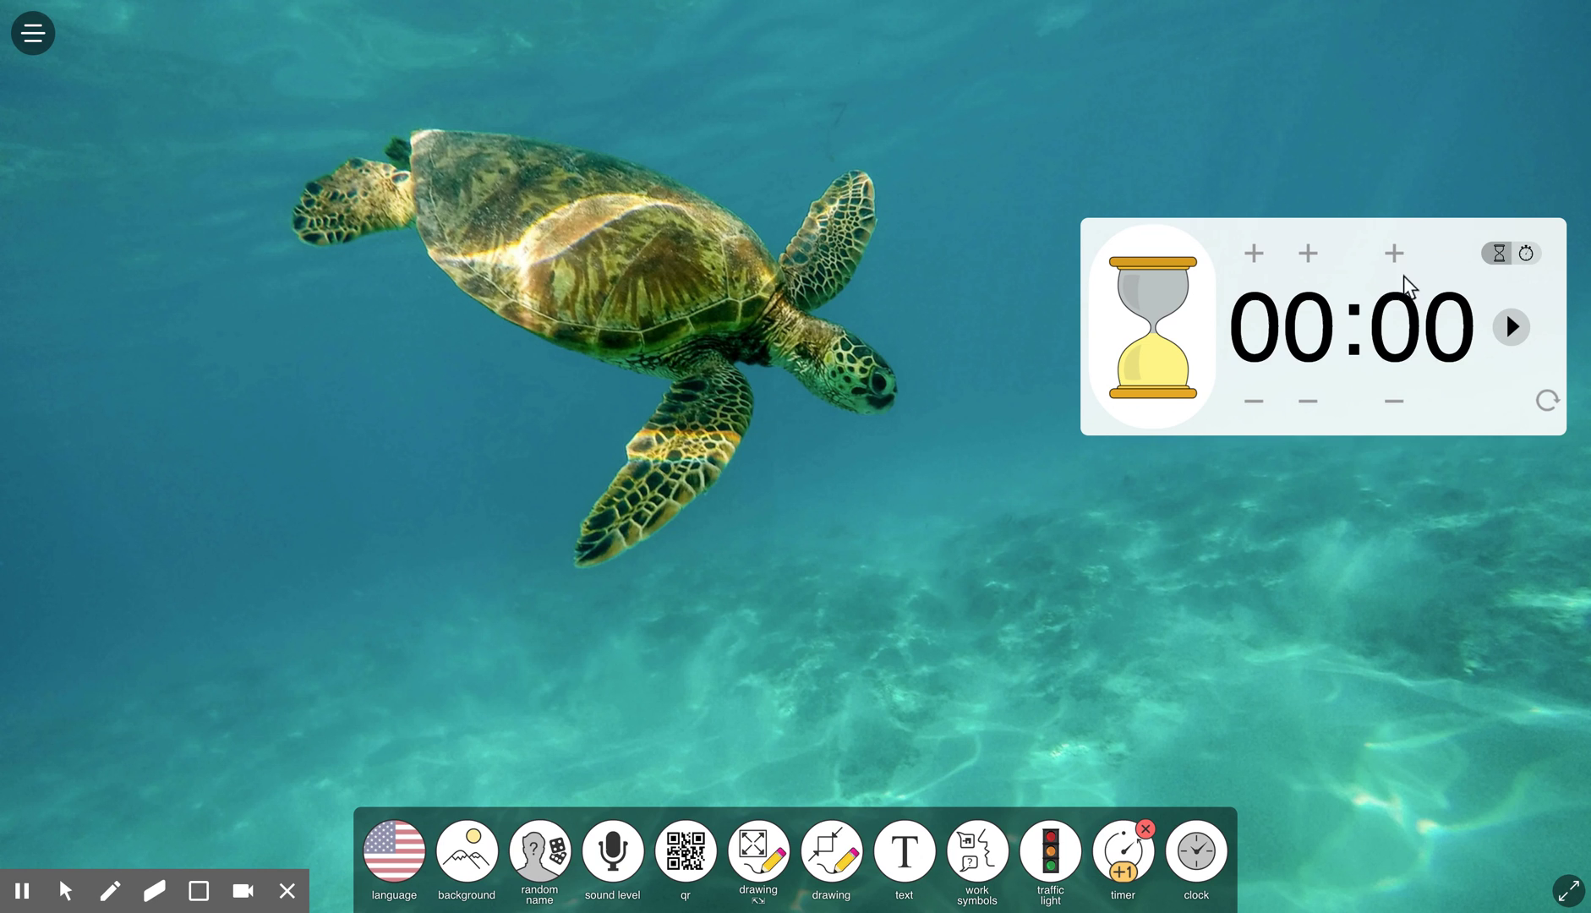
{"action": "left_click", "coordinate": [1394, 252]}
{"action": "left_click", "coordinate": [1498, 328]}
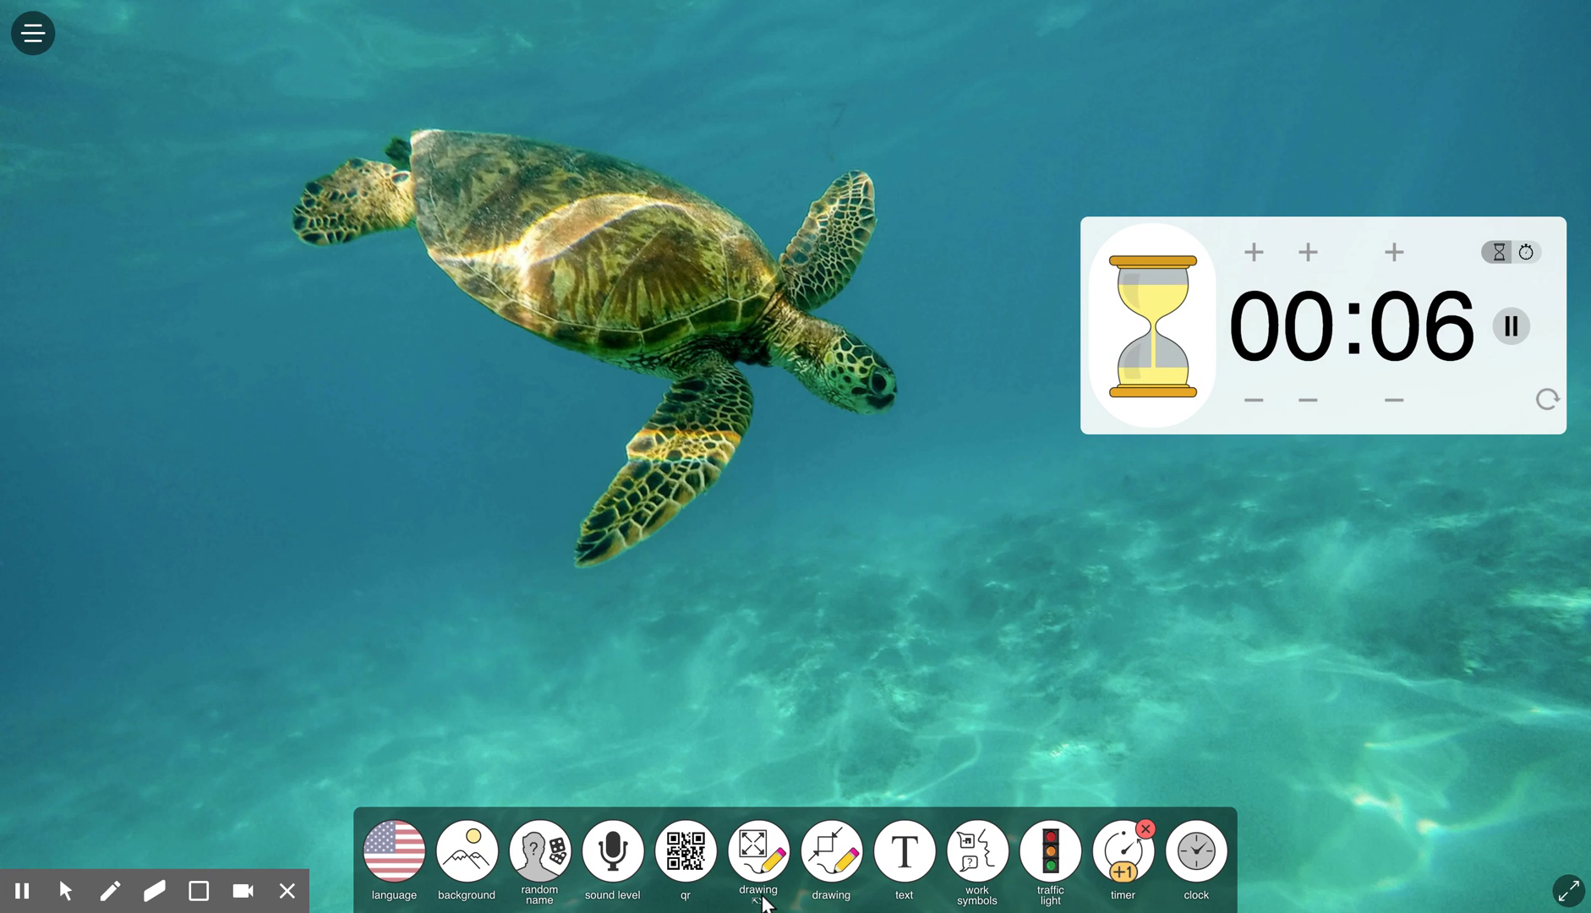
{"action": "left_click", "coordinate": [699, 861]}
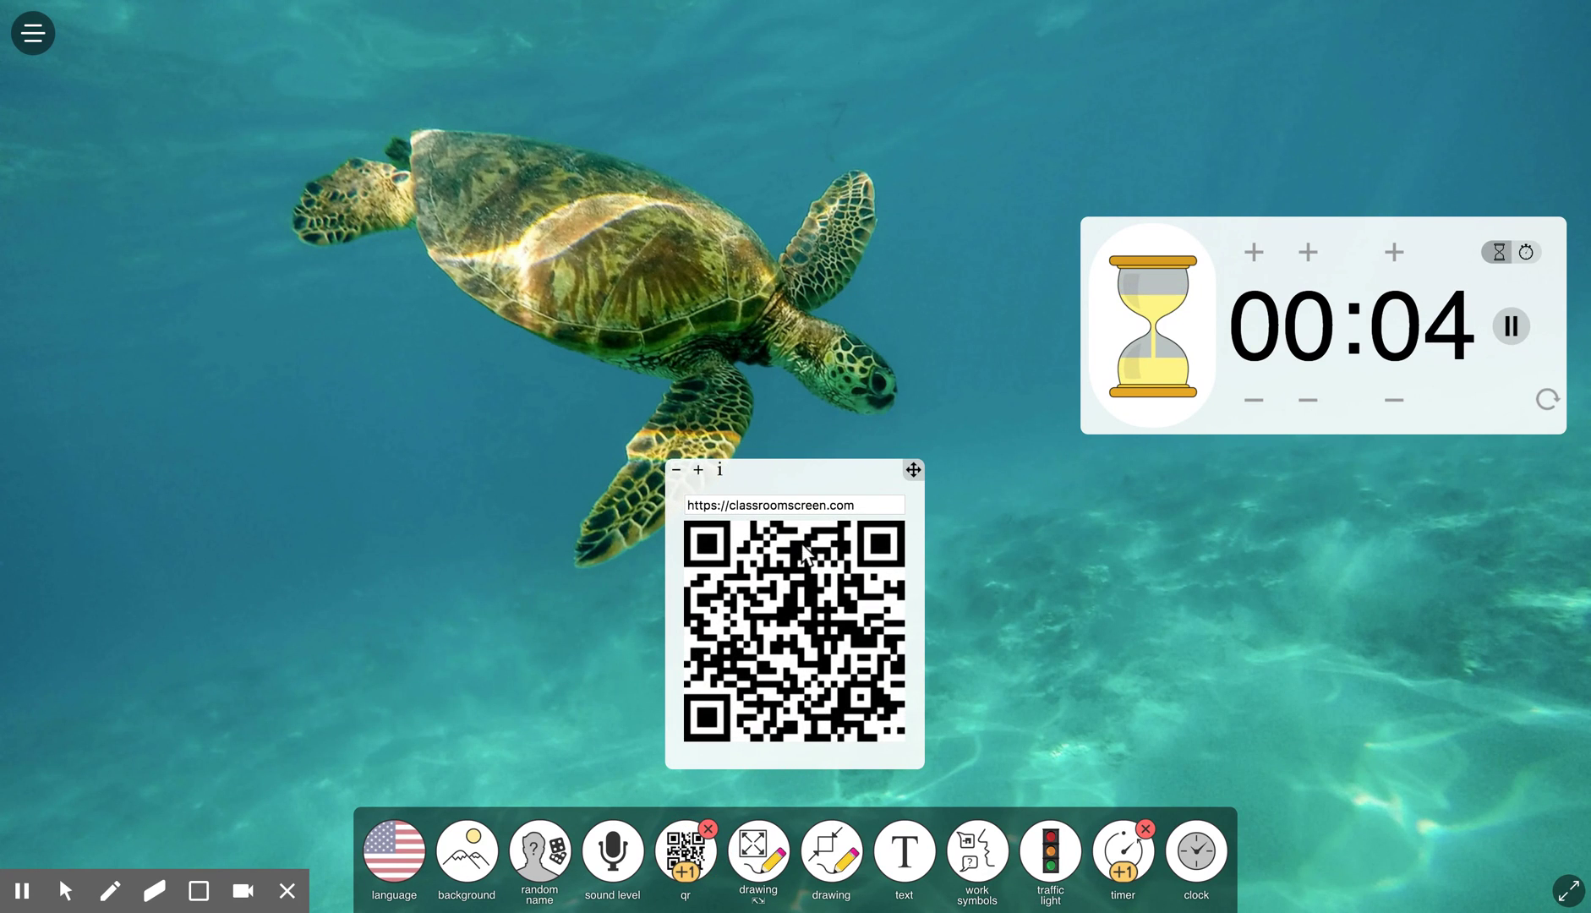
Move the QR code near the top centre and replace its URL with the WordPress blog address.
{"action": "left_click", "coordinate": [778, 486]}
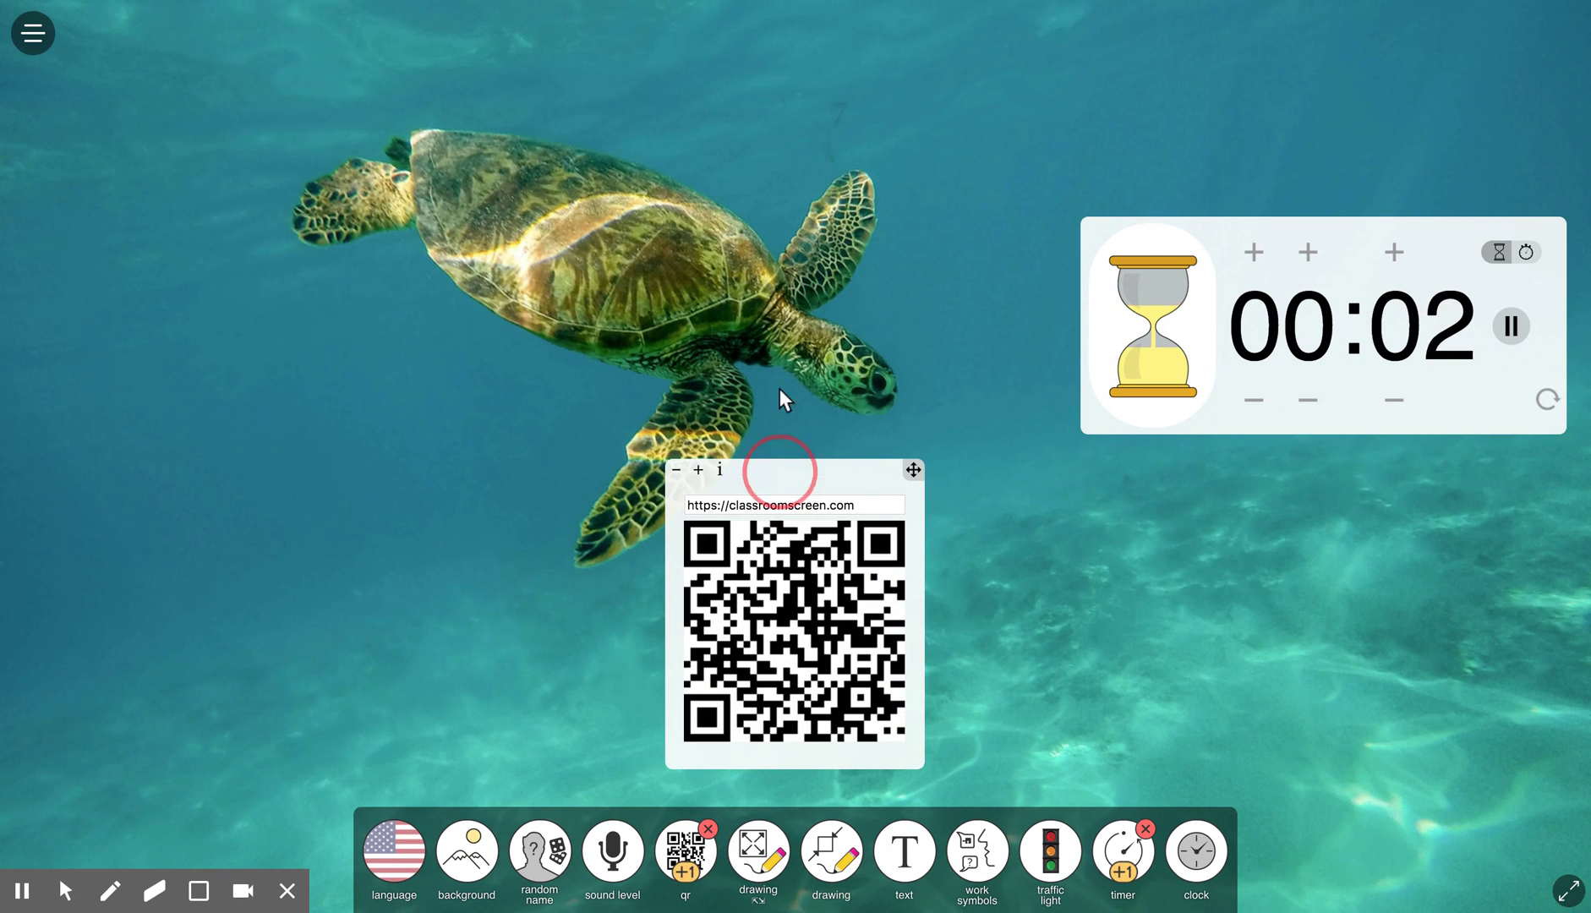
{"action": "left_click_drag", "start_coordinate": [792, 472], "coordinate": [814, 112]}
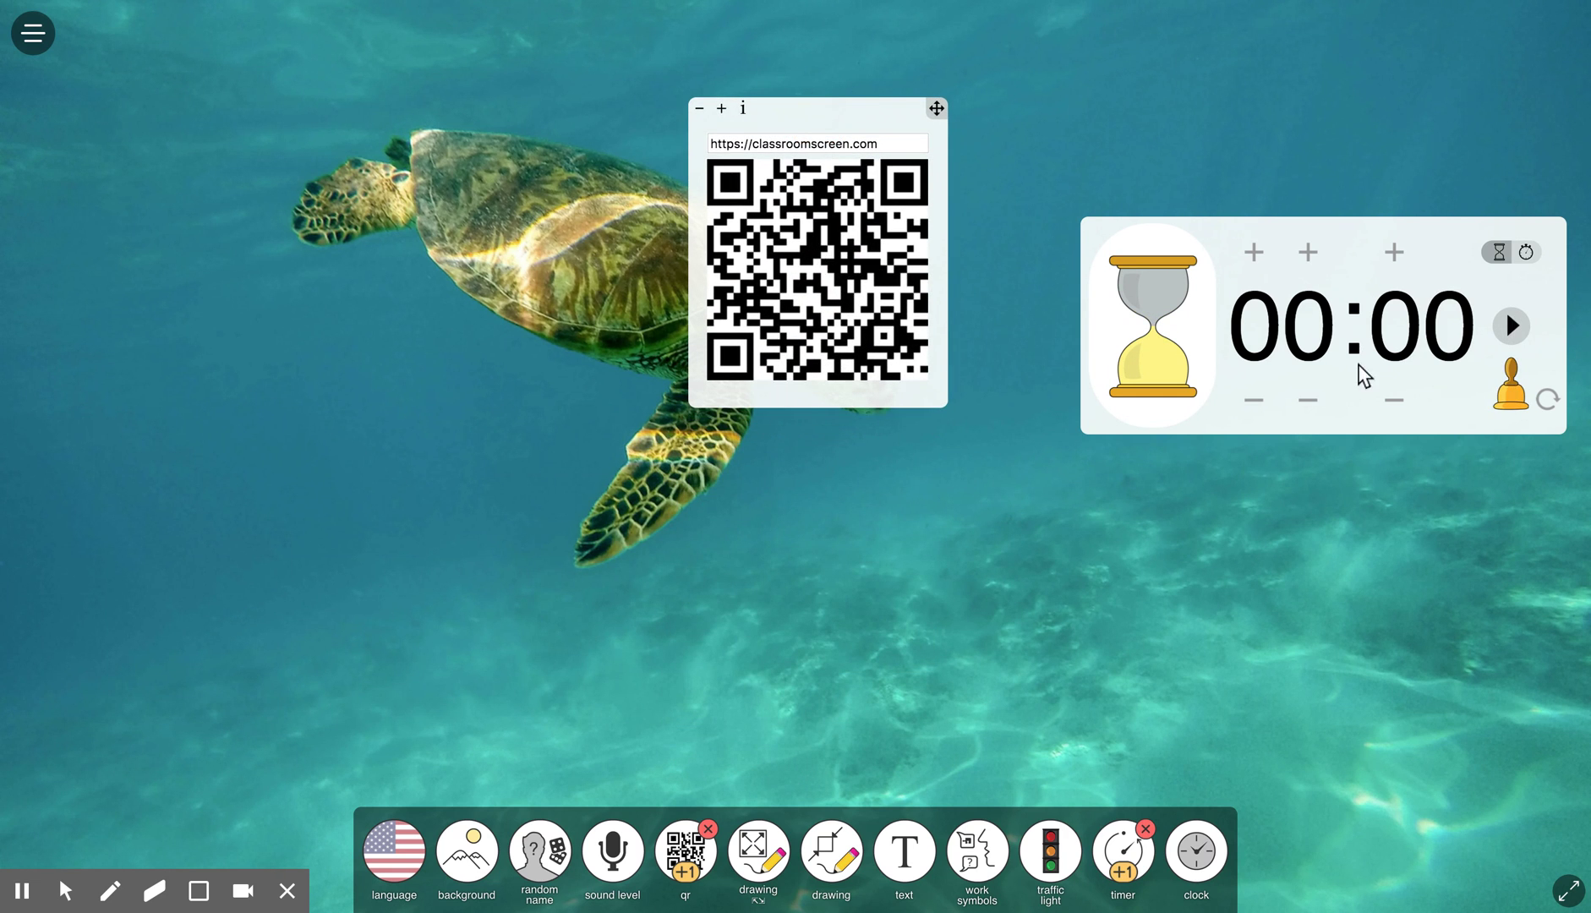
{"action": "left_click", "coordinate": [811, 140]}
{"action": "double_click", "coordinate": [813, 143]}
{"action": "triple_click", "coordinate": [813, 143]}
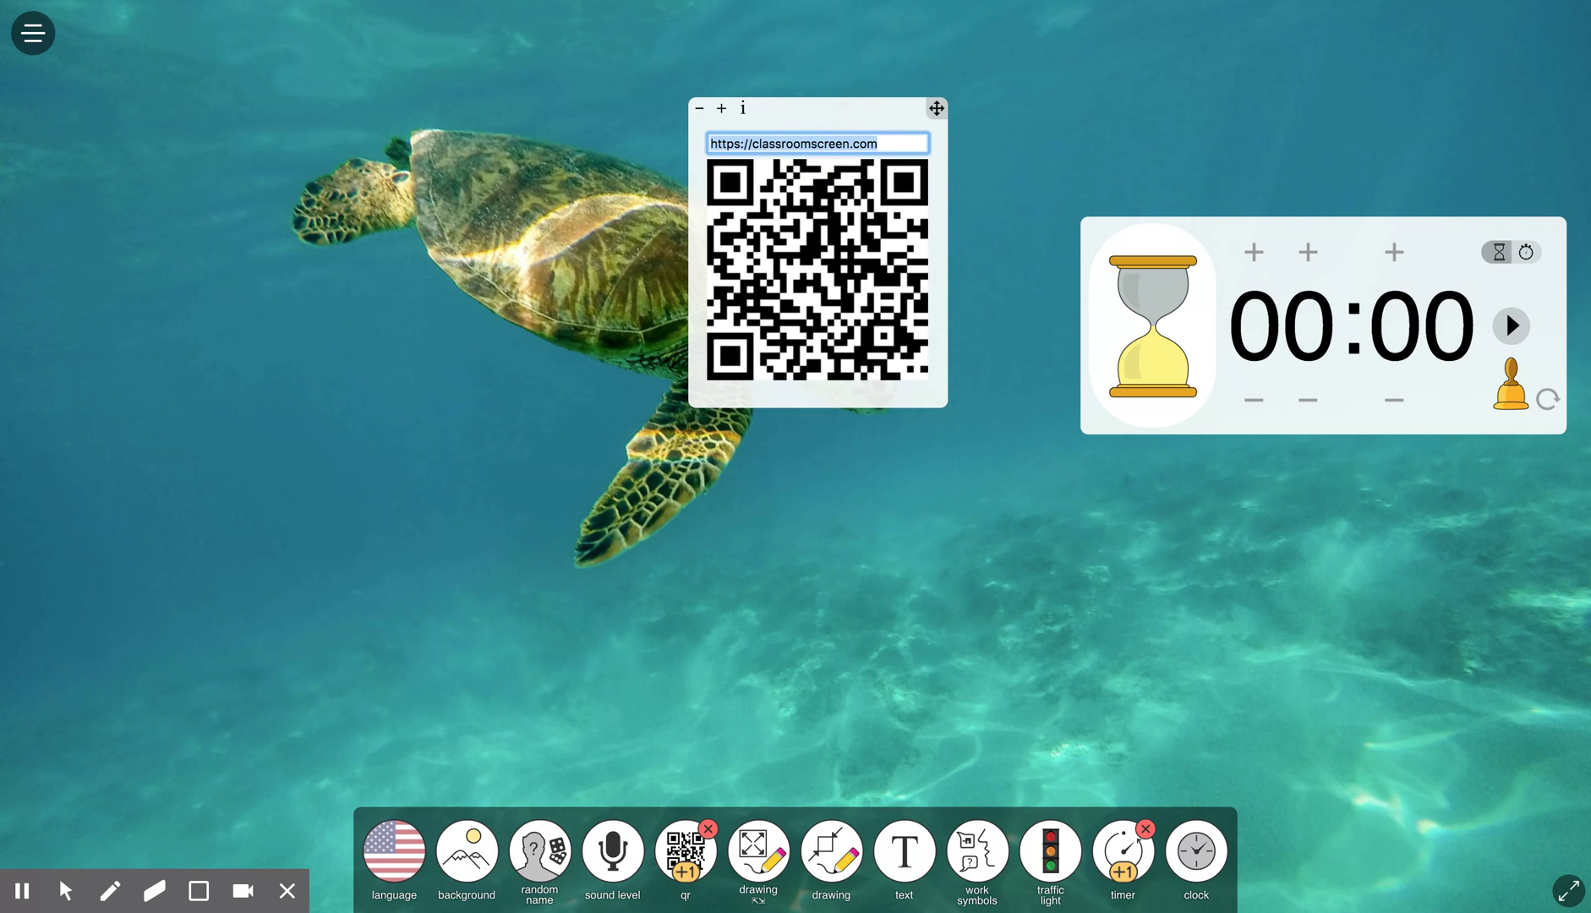
{"action": "type", "text": "https://adahlshouse.wordpress.com/"}
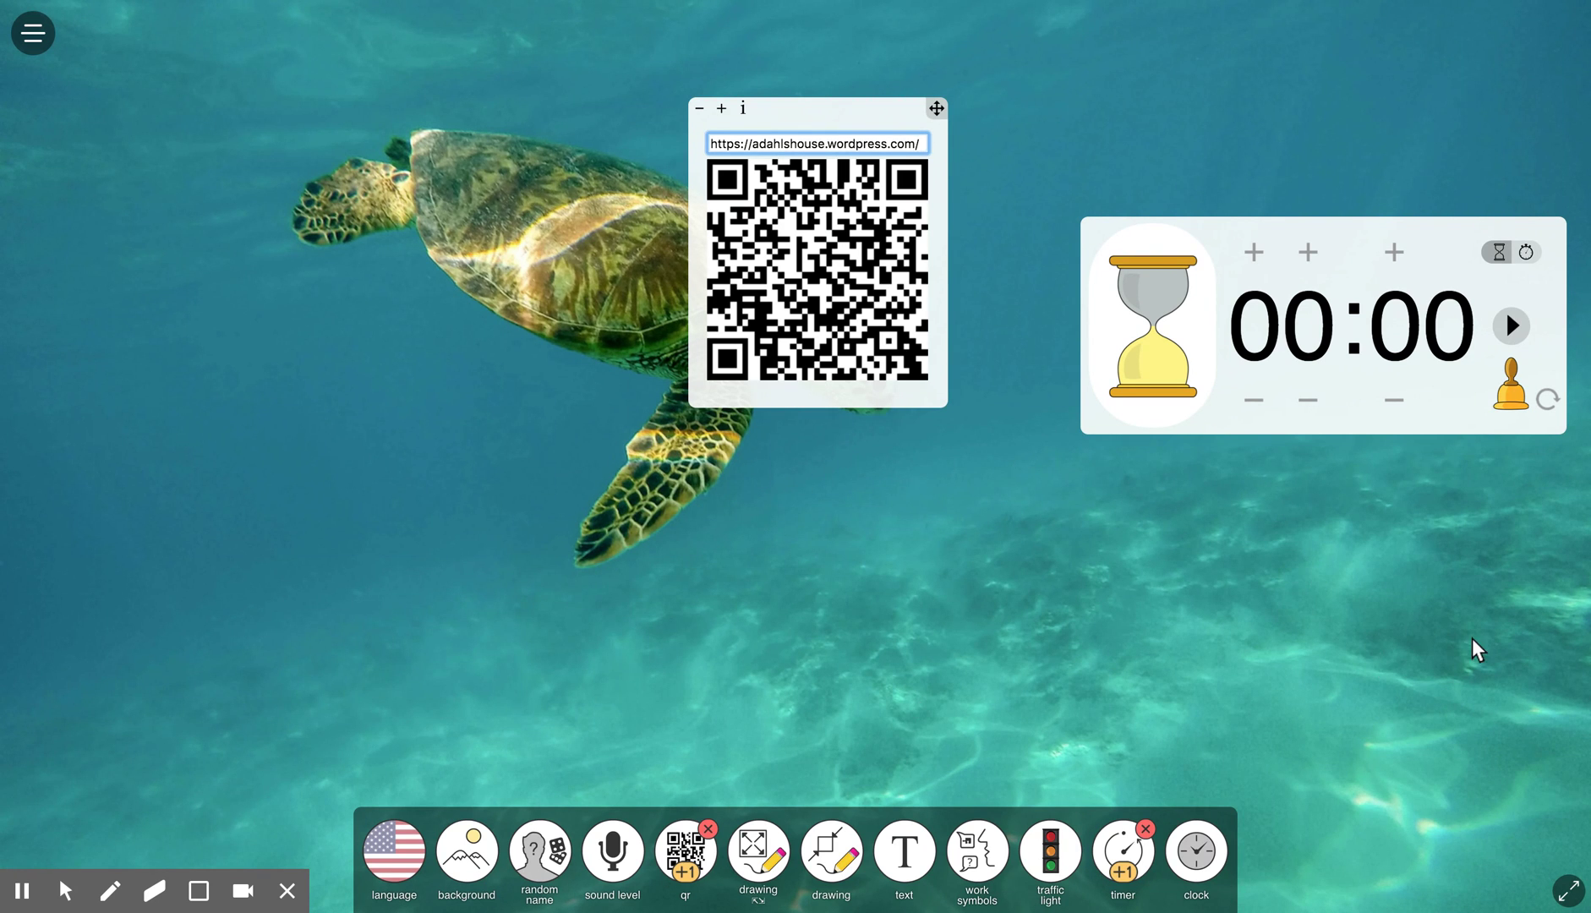
Add a second timer, drag it toward the lower right, then close all timer widgets.
{"action": "left_click", "coordinate": [1124, 881]}
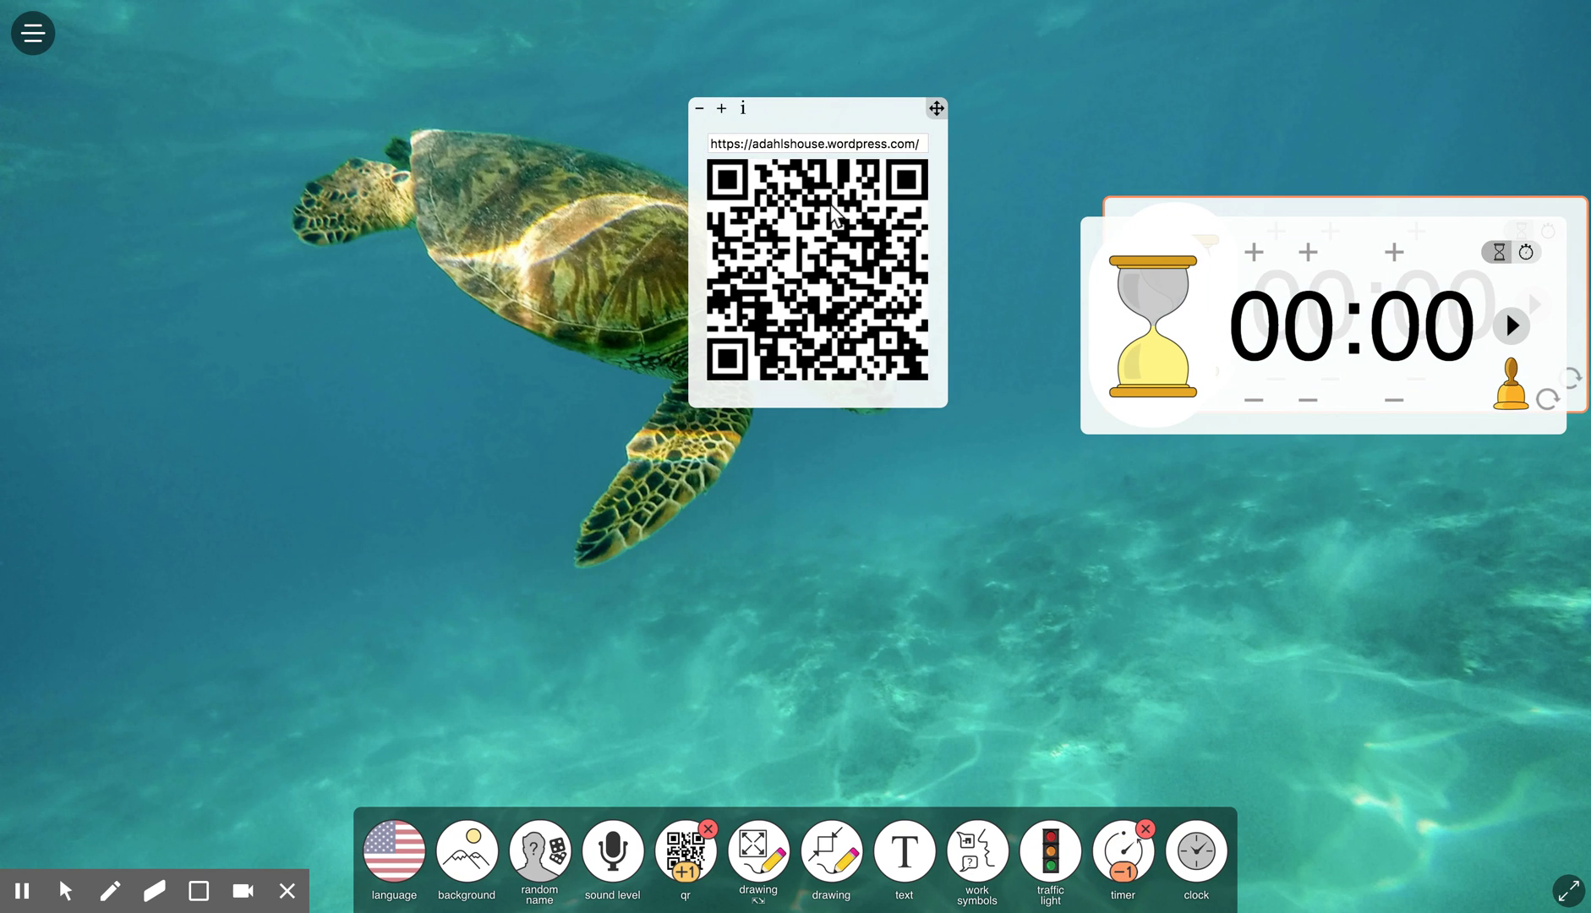
{"action": "left_click_drag", "start_coordinate": [1234, 232], "coordinate": [1334, 525]}
{"action": "left_click_drag", "start_coordinate": [1462, 528], "coordinate": [1313, 506]}
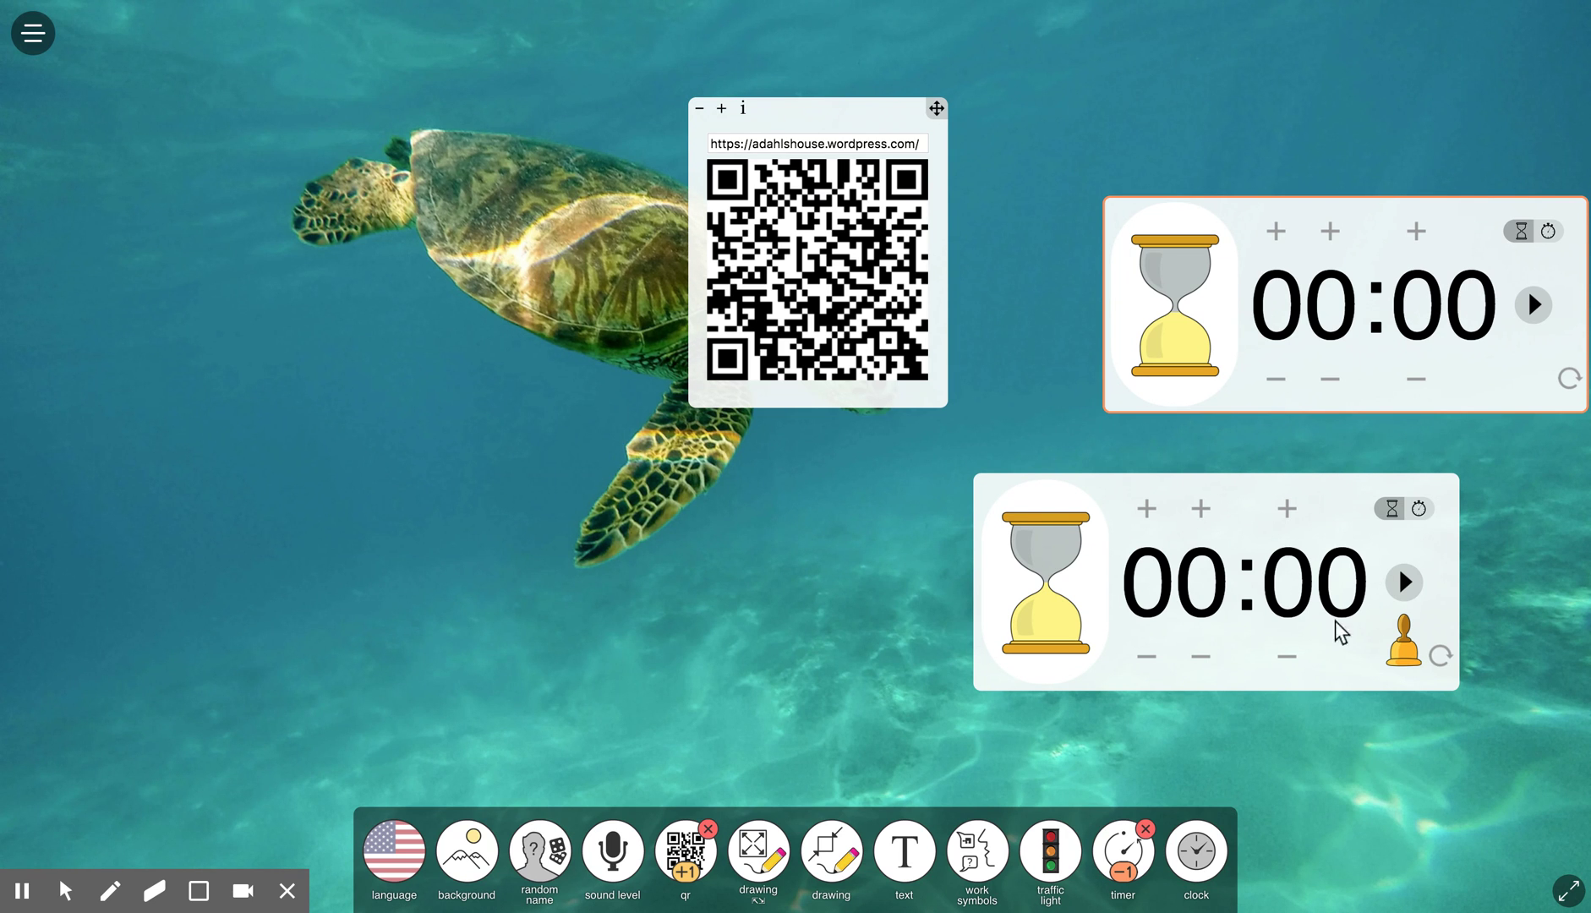
{"action": "left_click", "coordinate": [1145, 830]}
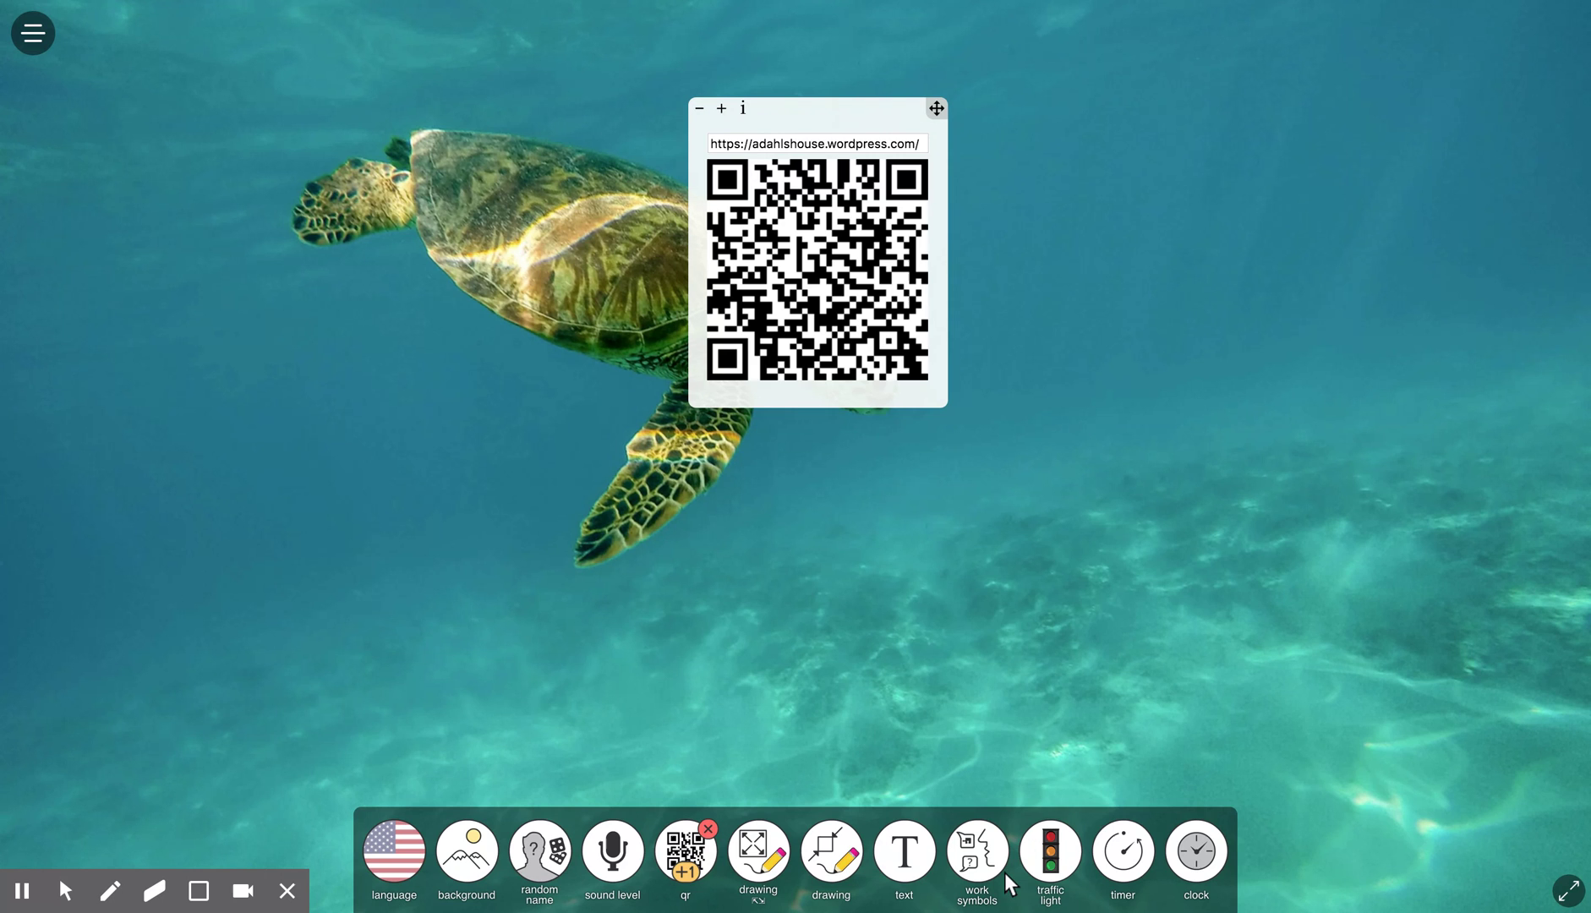
Remove the QR code, briefly open and close both drawing tools, and add a text box.
{"action": "left_click", "coordinate": [707, 829]}
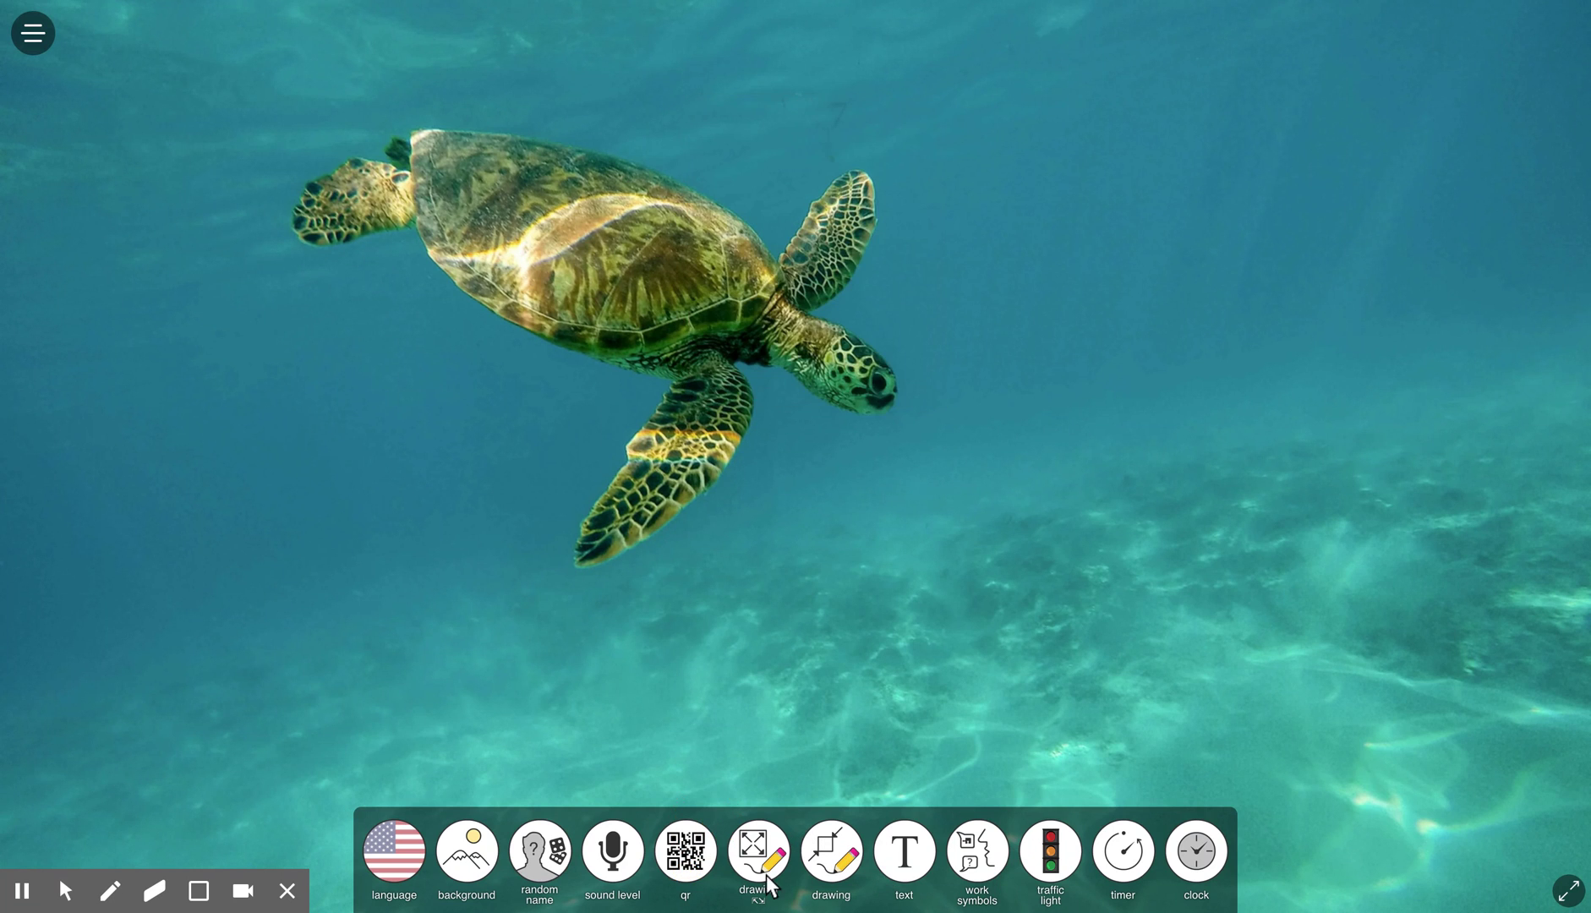
{"action": "left_click", "coordinate": [765, 849]}
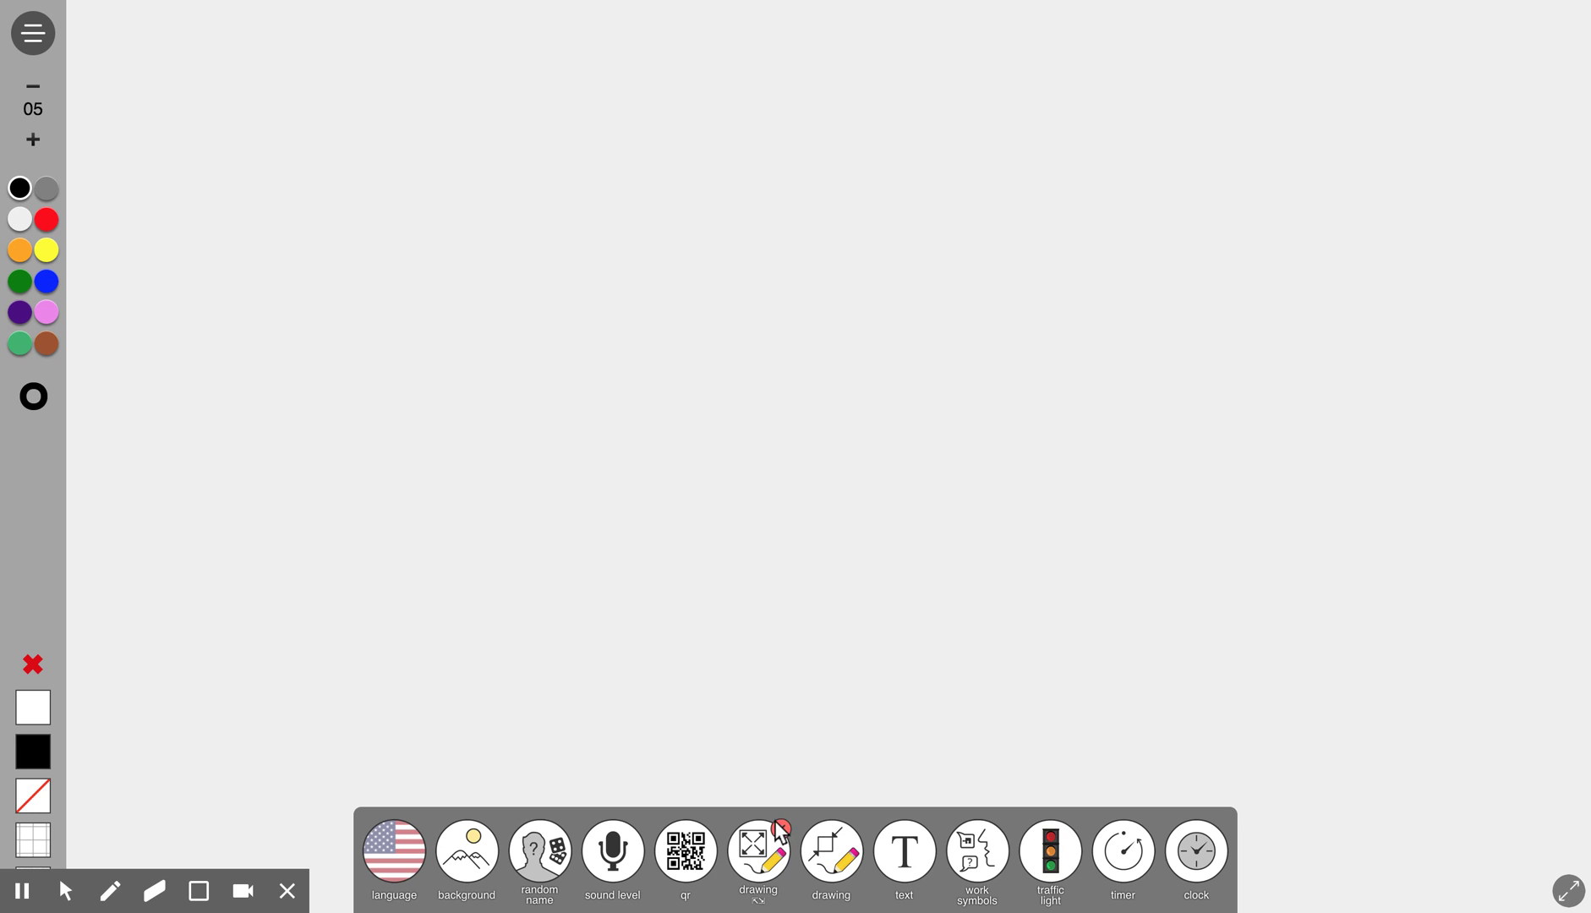
{"action": "left_click", "coordinate": [803, 842]}
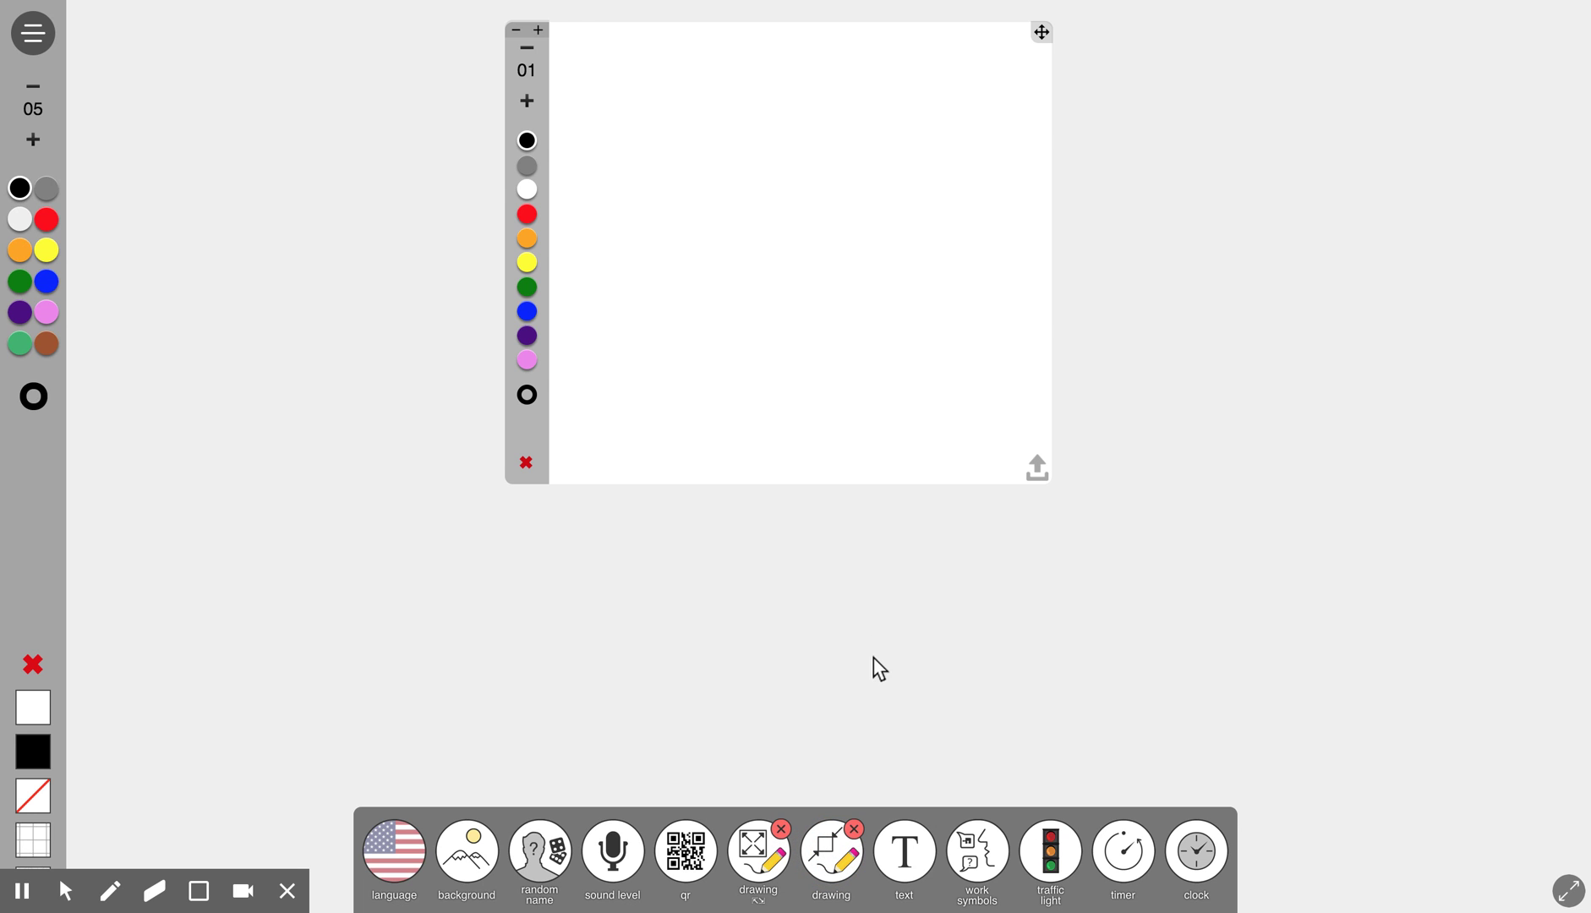
{"action": "left_click", "coordinate": [780, 829]}
{"action": "left_click", "coordinate": [855, 829]}
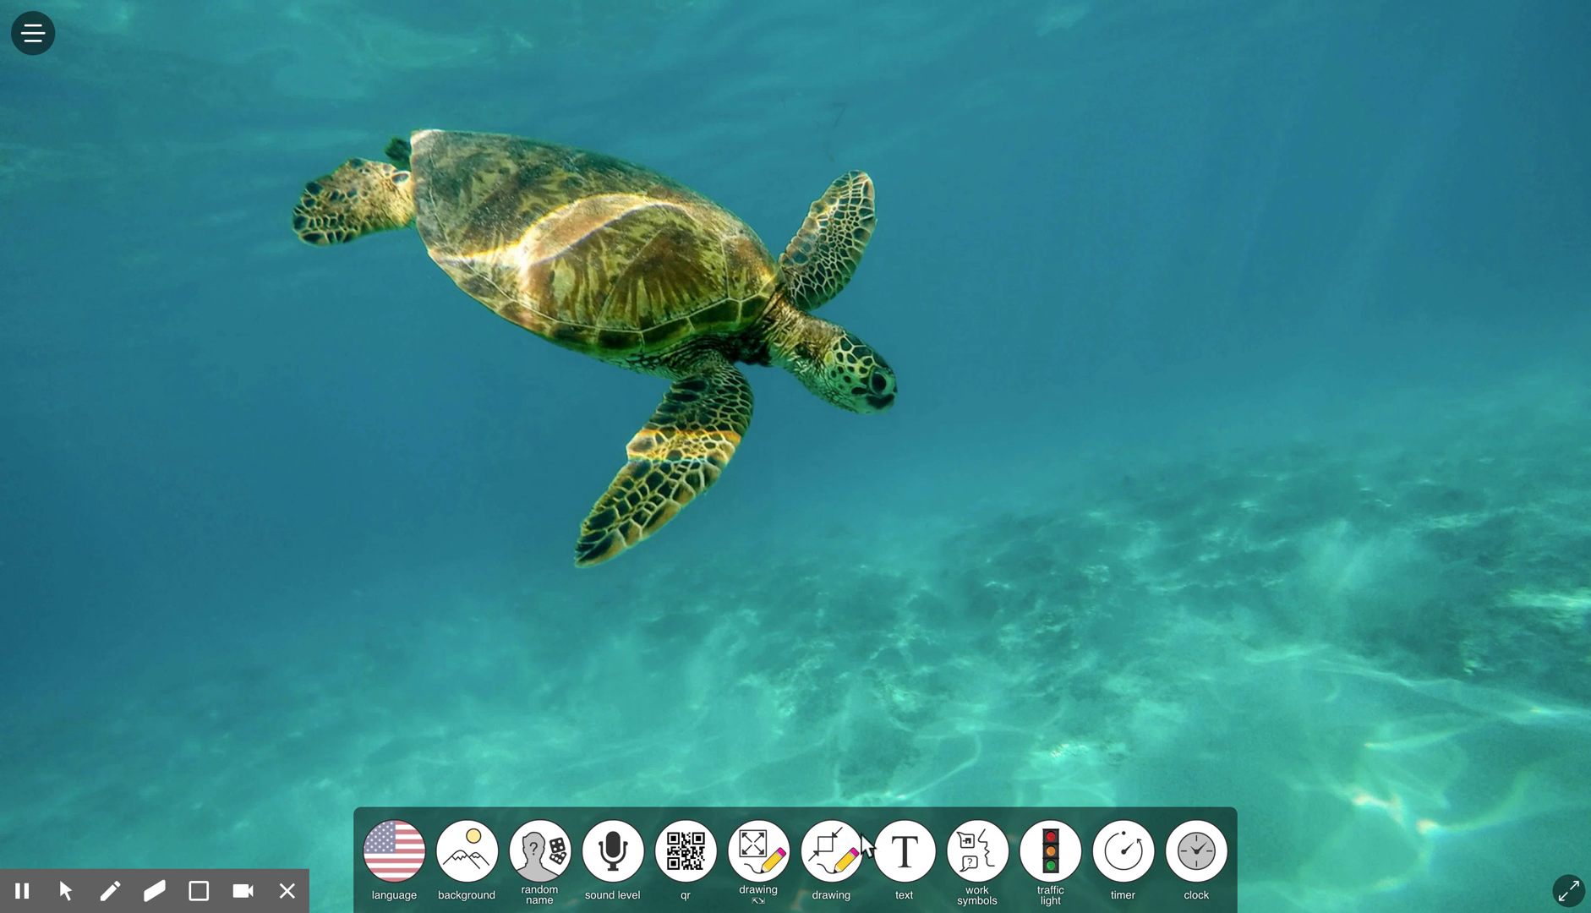
{"action": "left_click", "coordinate": [898, 856]}
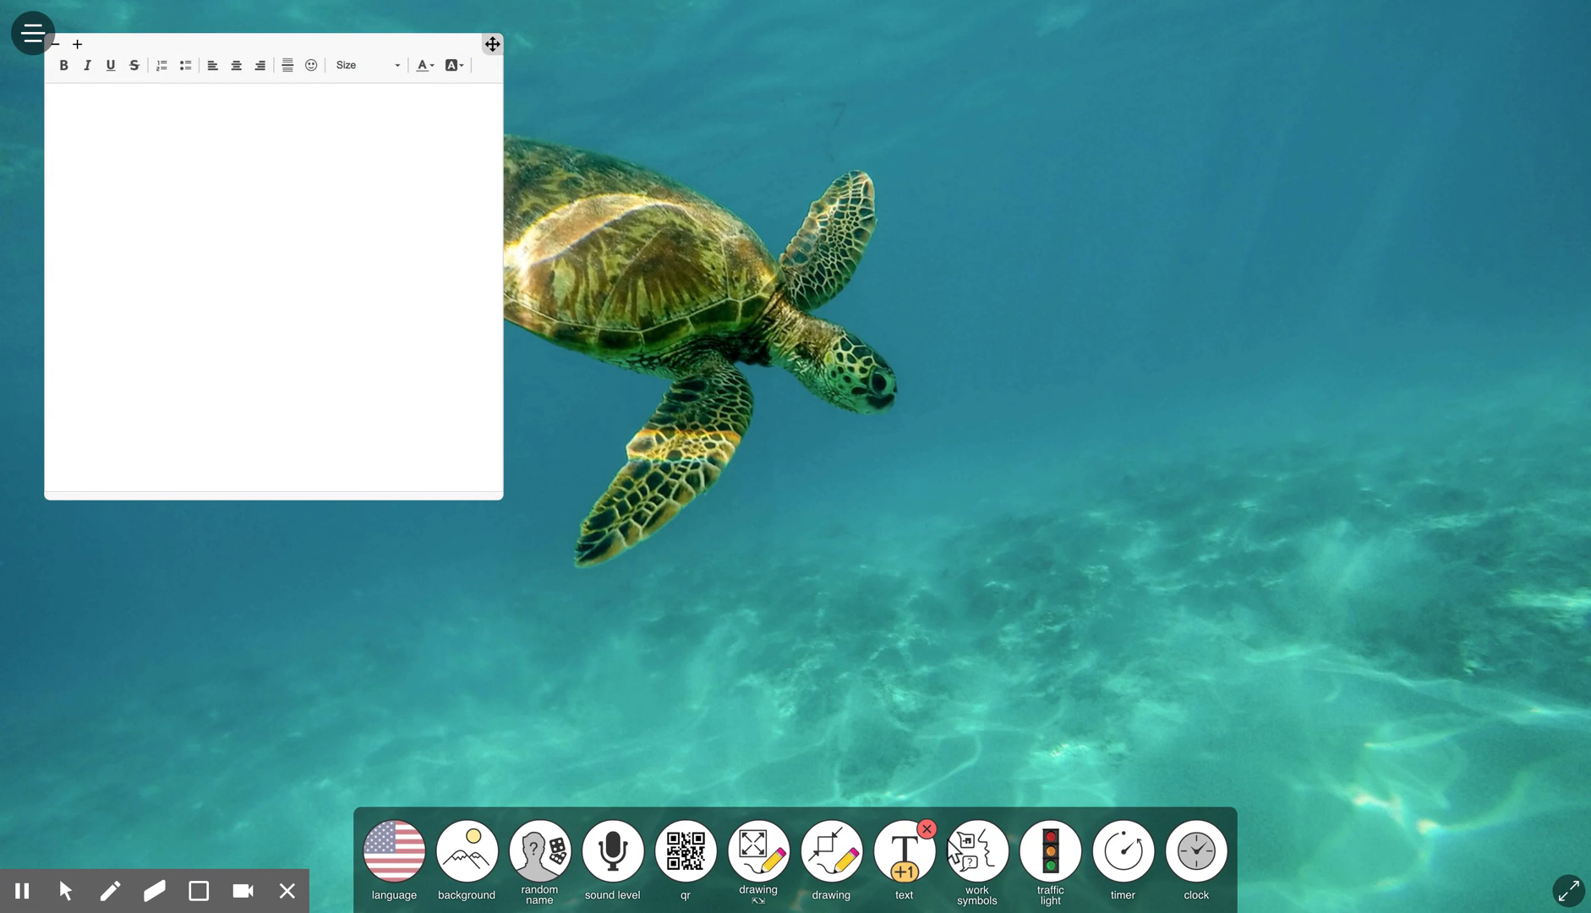
Replace the text box with a work symbols widget showing silence, moved higher up.
{"action": "left_click", "coordinate": [979, 856]}
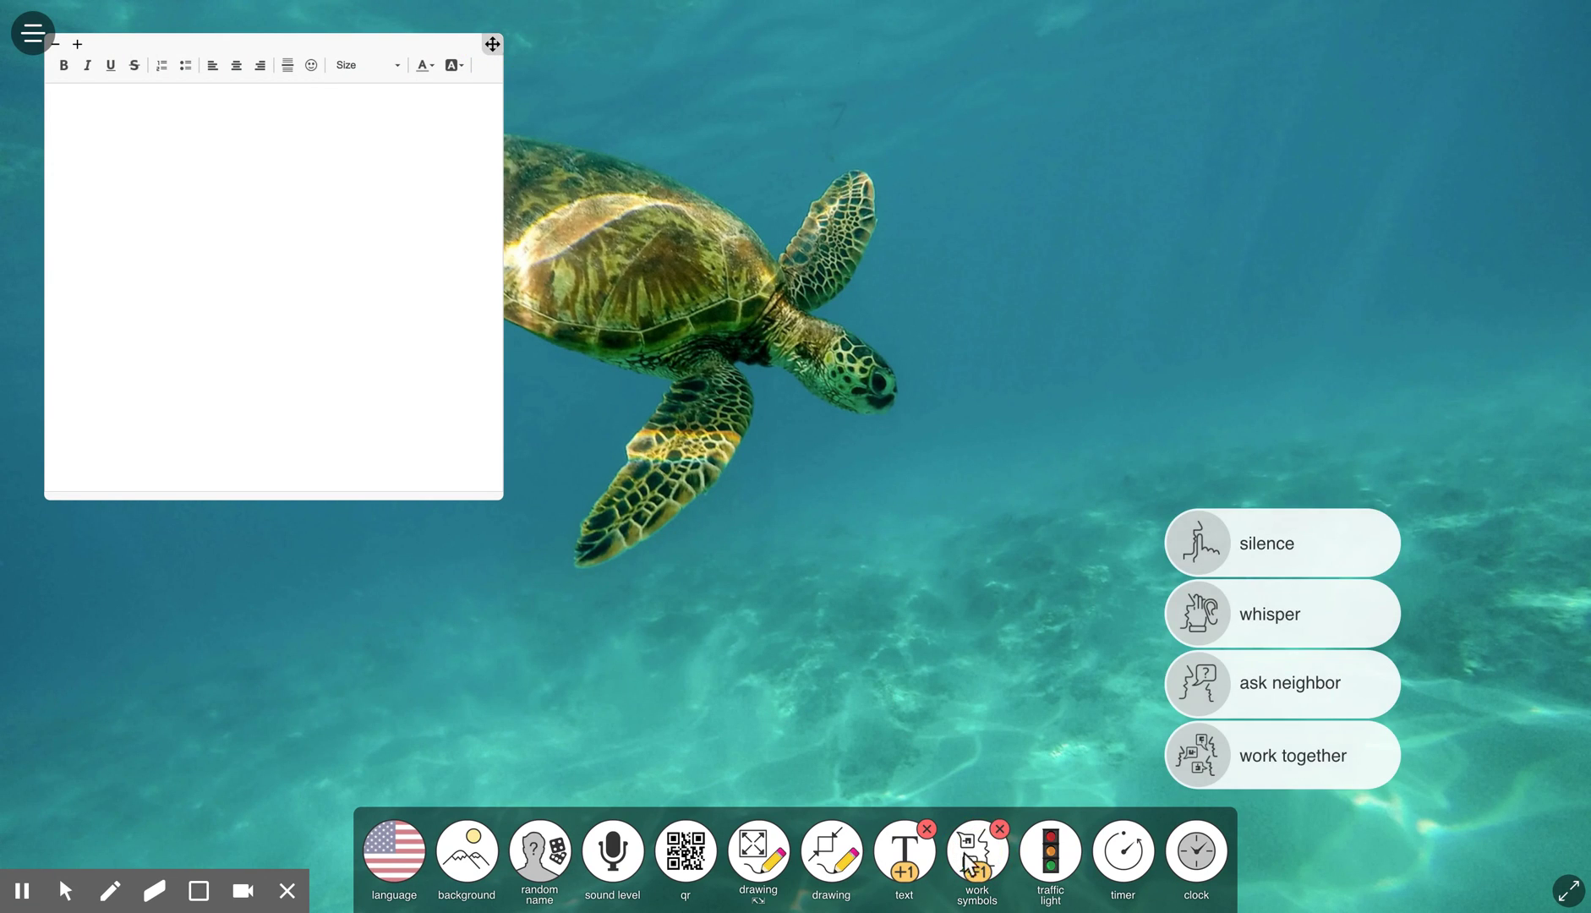
{"action": "left_click", "coordinate": [927, 828]}
{"action": "left_click", "coordinate": [1317, 543]}
{"action": "left_click_drag", "start_coordinate": [1225, 320], "coordinate": [1222, 152]}
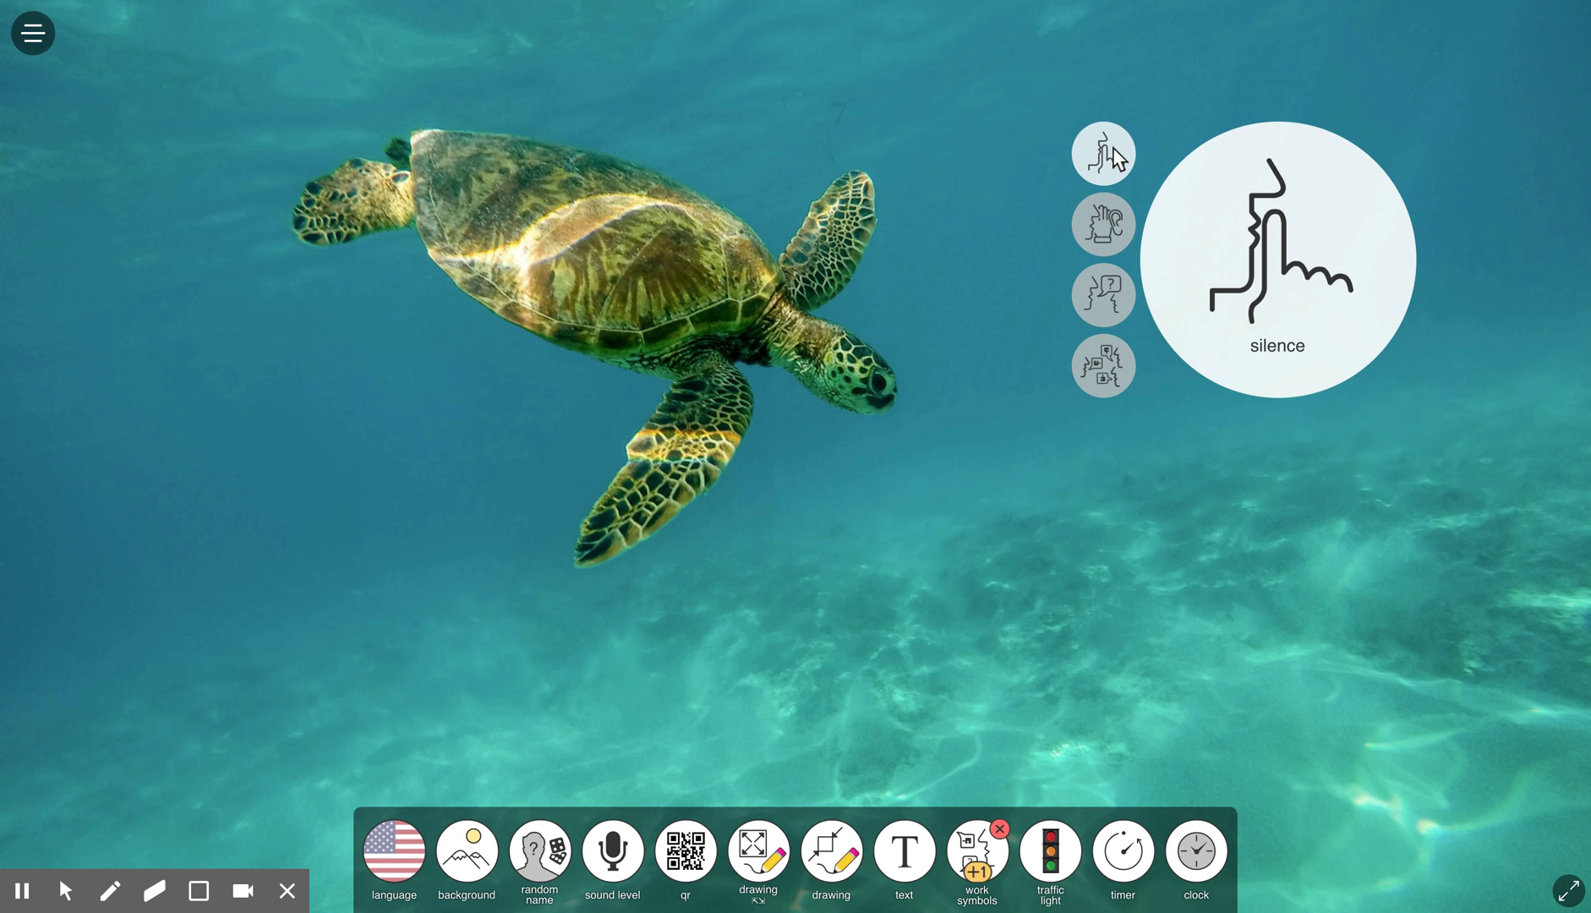
Switch the work symbol through whisper and ask neighbor to work together.
{"action": "left_click", "coordinate": [1111, 231]}
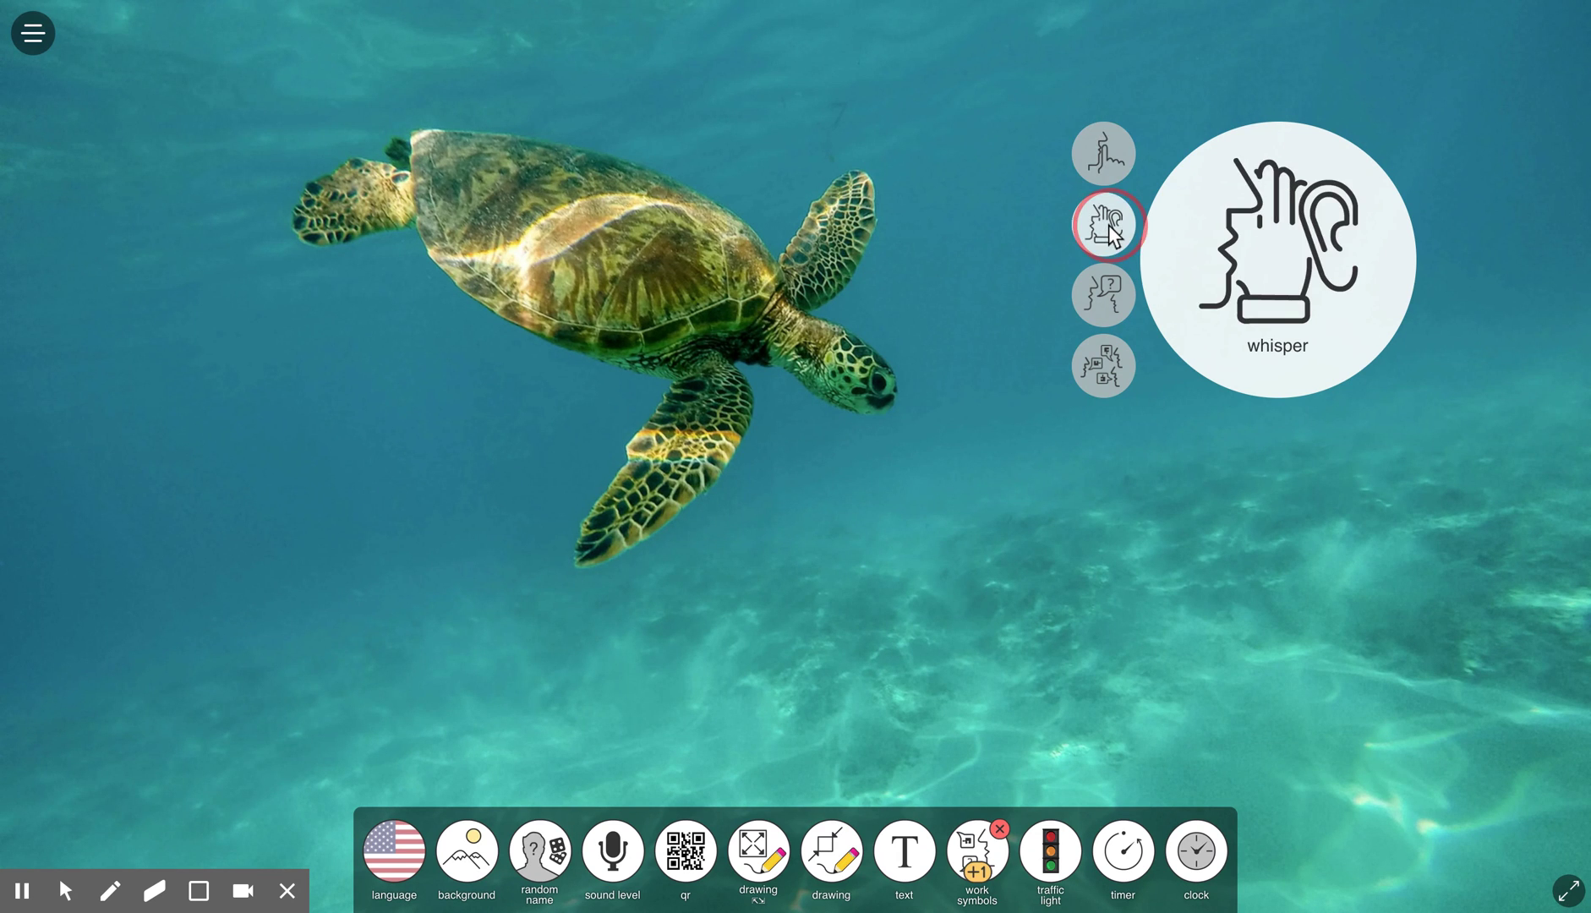
{"action": "left_click", "coordinate": [1106, 297]}
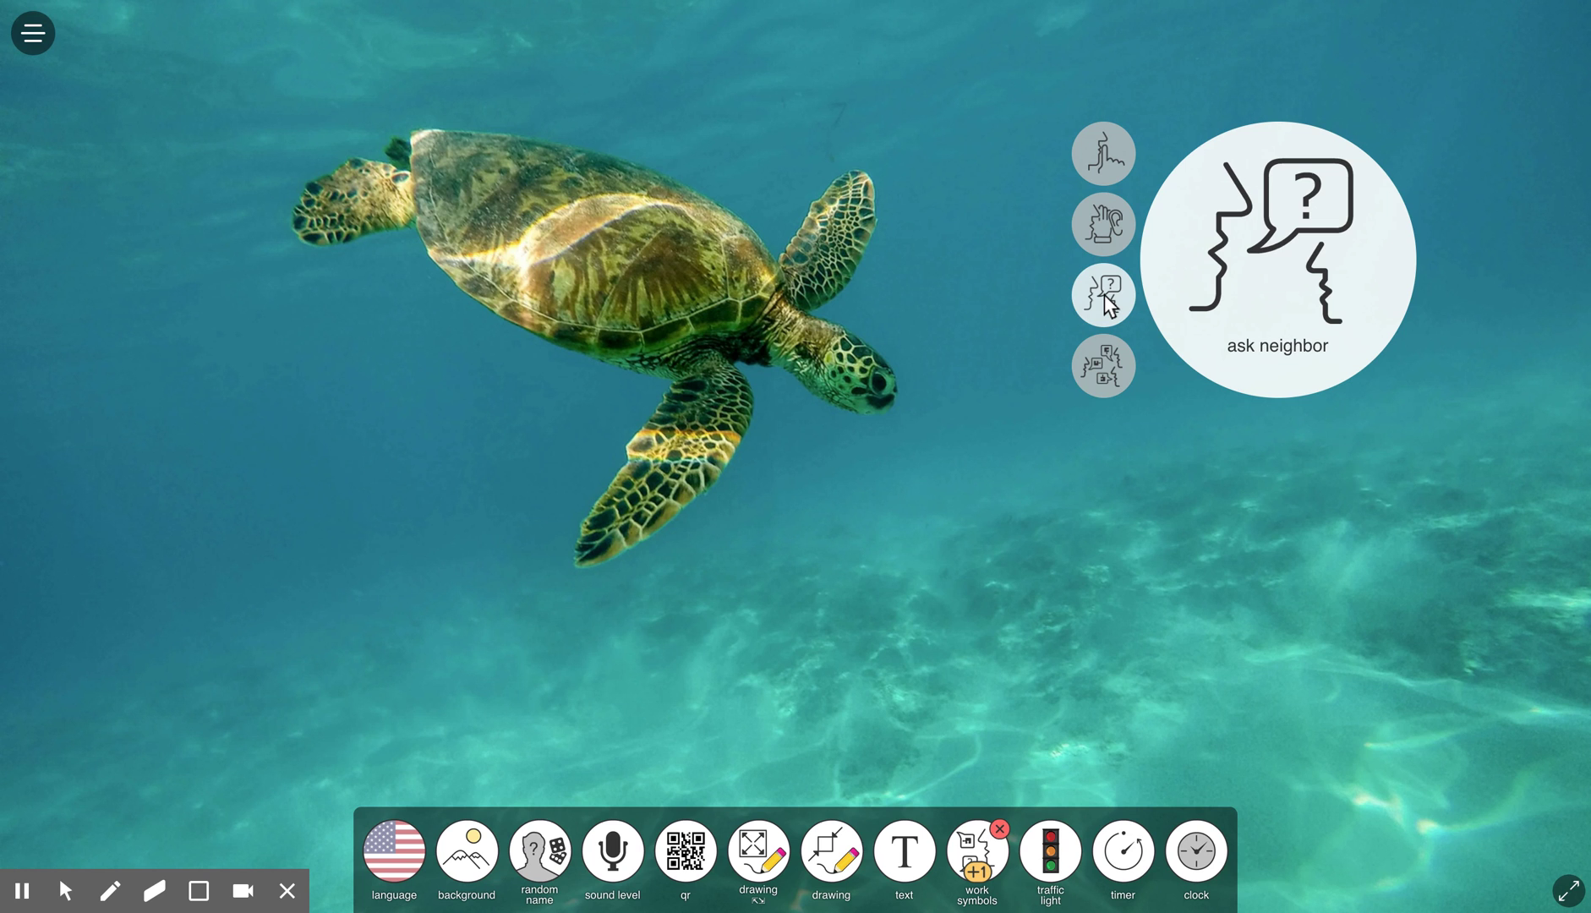
{"action": "left_click", "coordinate": [1104, 377]}
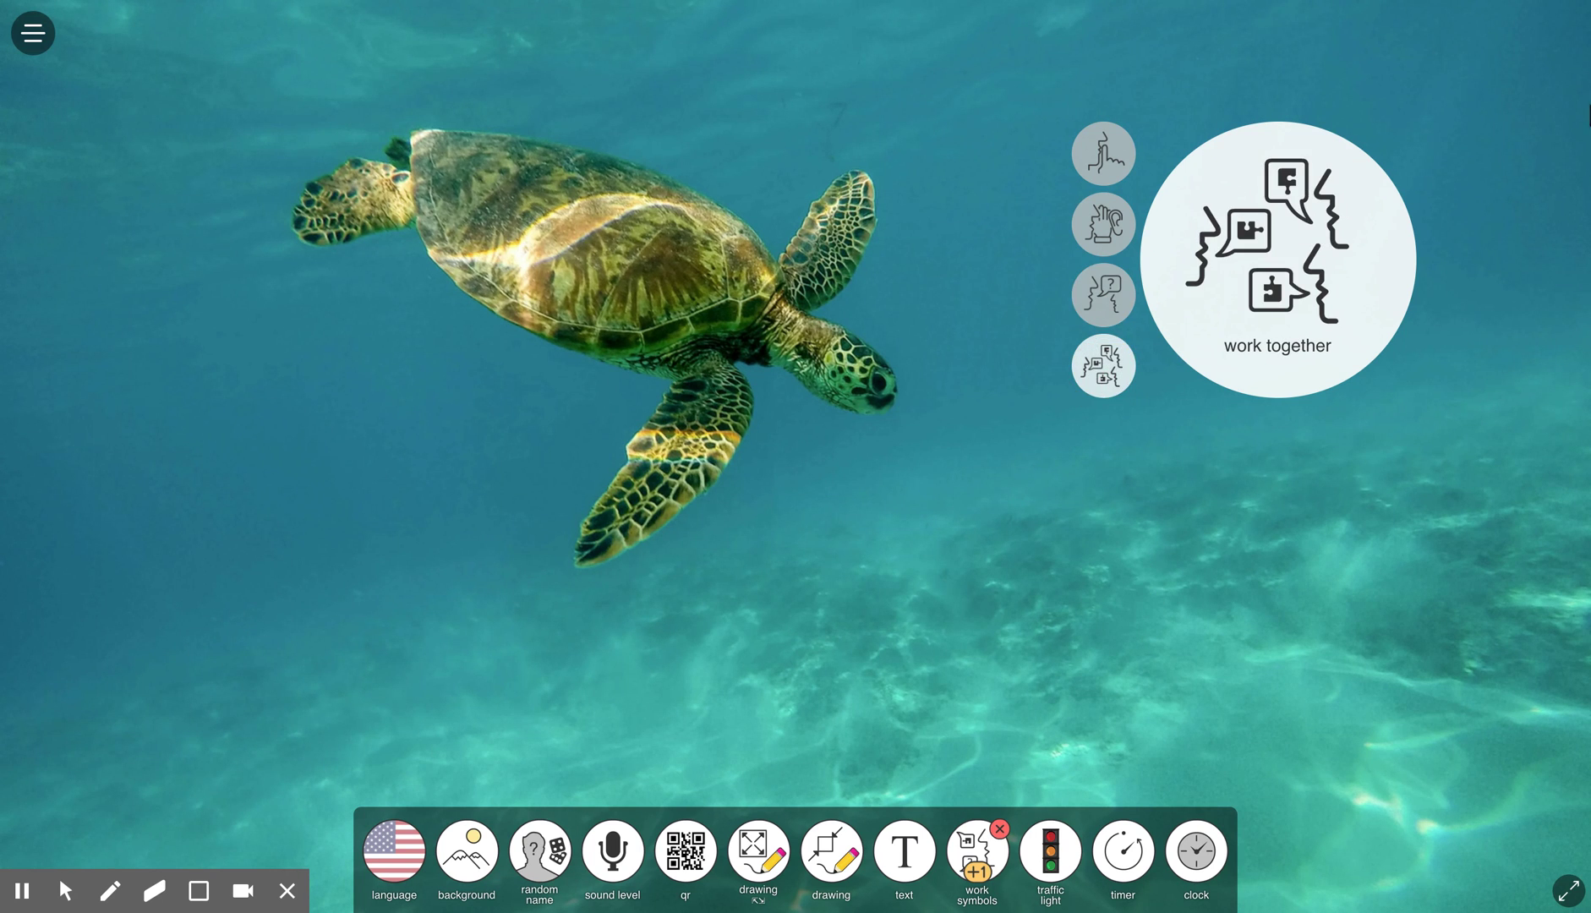